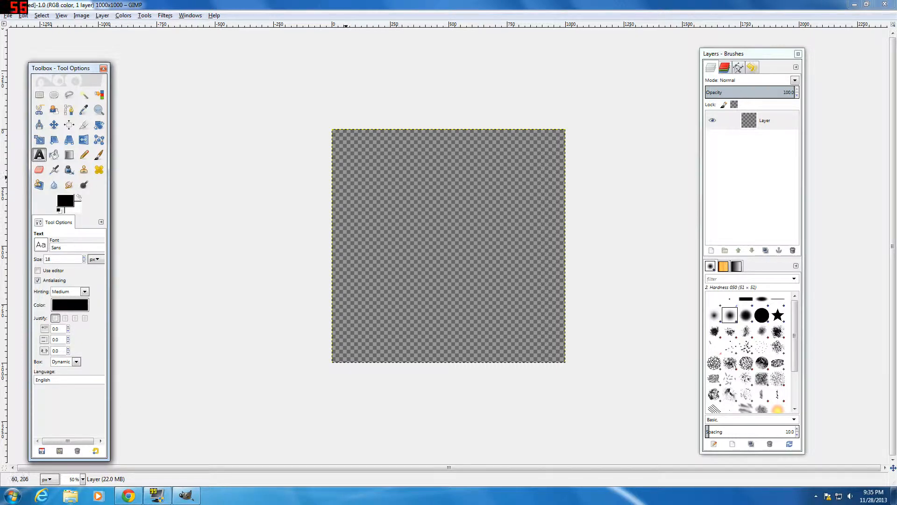
Draw a text box about 914 × 446 px across the upper half of the canvas and enter "text test".
{"action": "left_click_drag", "start_coordinate": [338, 166], "coordinate": [552, 270]}
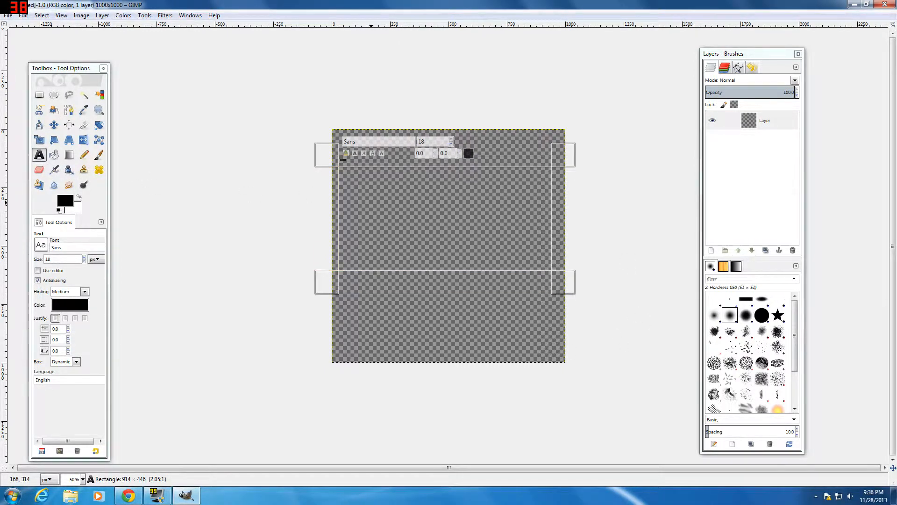
{"action": "type", "text": "text test"}
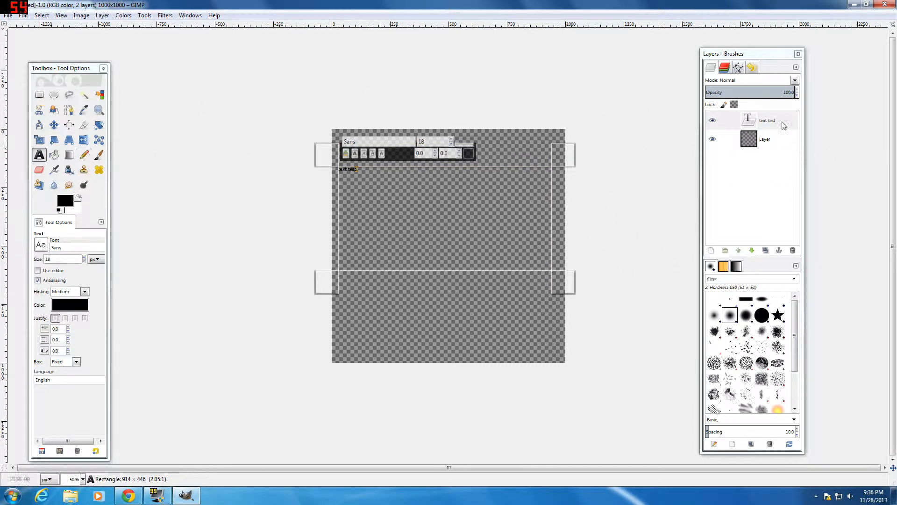
Switch to the Pencil tool with the bottom layer active and set the foreground color to red.
{"action": "left_click", "coordinate": [749, 139]}
{"action": "left_click", "coordinate": [87, 156]}
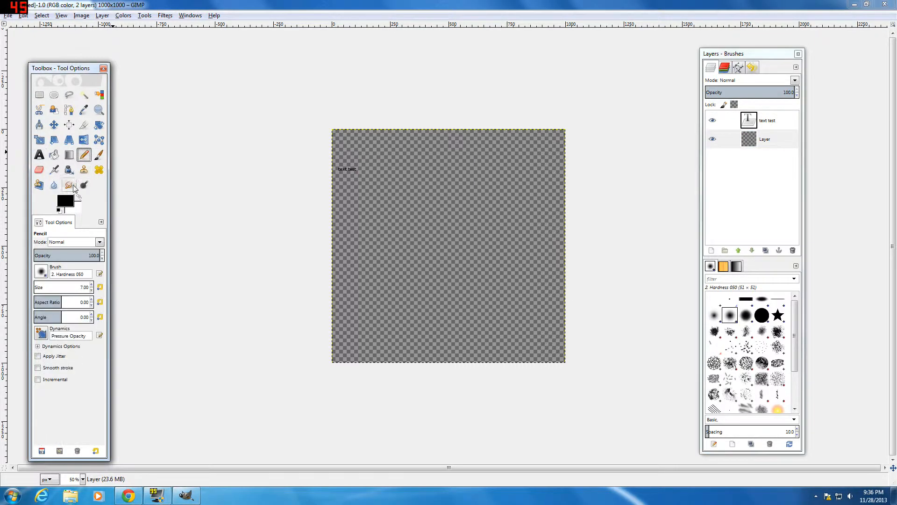
{"action": "left_click", "coordinate": [67, 202]}
{"action": "left_click", "coordinate": [202, 261]}
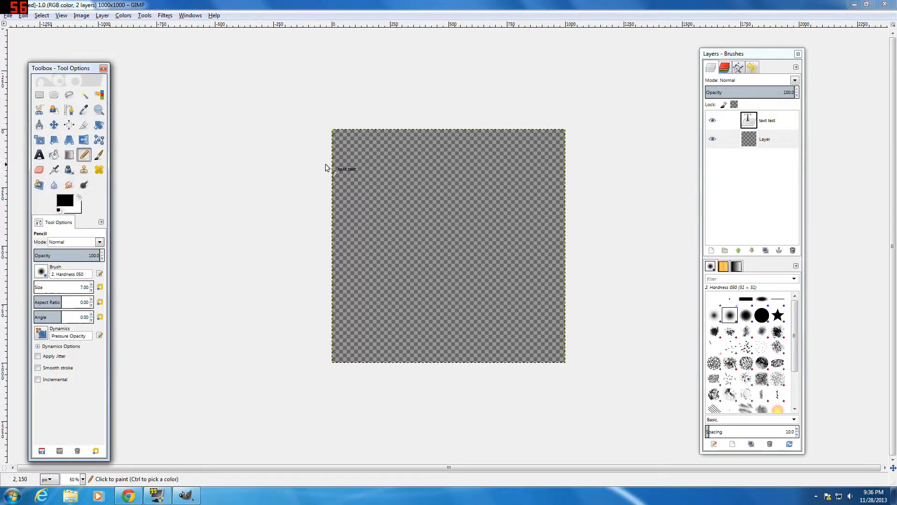
{"action": "left_click", "coordinate": [65, 200]}
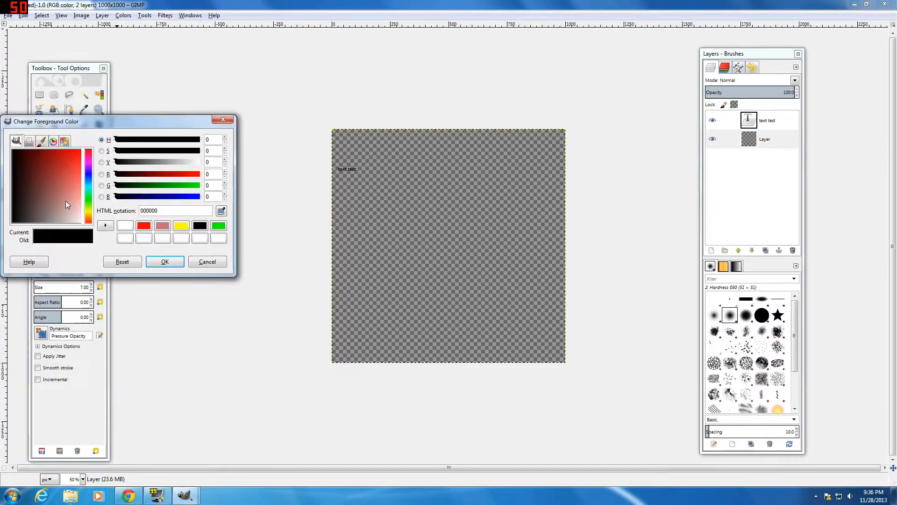
{"action": "left_click", "coordinate": [176, 260]}
Try a short pencil stroke over the text and undo it.
{"action": "mouse_move", "coordinate": [338, 167]}
{"action": "left_mouse_down"}
{"action": "mouse_move", "coordinate": [415, 184]}
{"action": "mouse_move", "coordinate": [310, 160]}
{"action": "mouse_move", "coordinate": [478, 199]}
{"action": "mouse_move", "coordinate": [371, 173]}
{"action": "left_mouse_up"}
{"action": "key", "text": "ctrl+z"}
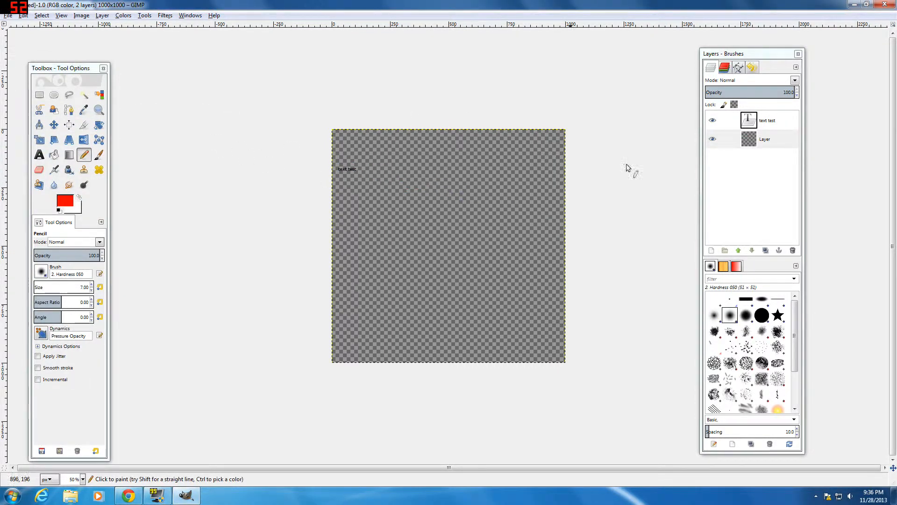
Reopen the text layer for editing, set all of its text to size 150 and make it bold.
{"action": "left_click", "coordinate": [769, 120]}
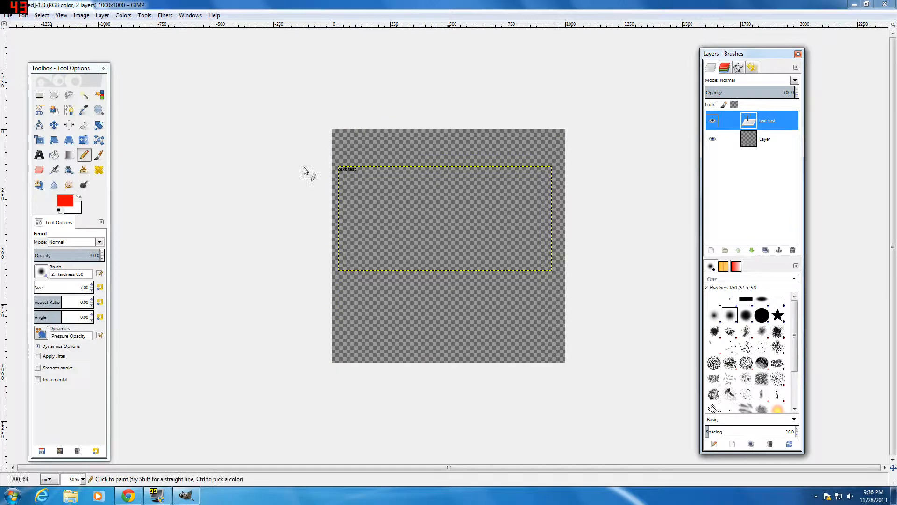
{"action": "left_click", "coordinate": [39, 154]}
{"action": "left_click", "coordinate": [380, 171]}
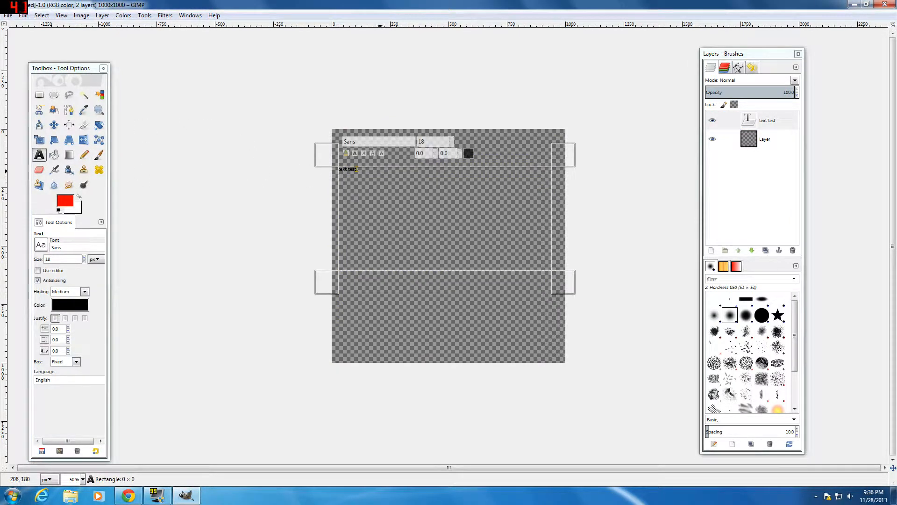
{"action": "left_click_drag", "start_coordinate": [380, 172], "coordinate": [339, 171]}
{"action": "left_click", "coordinate": [384, 168]}
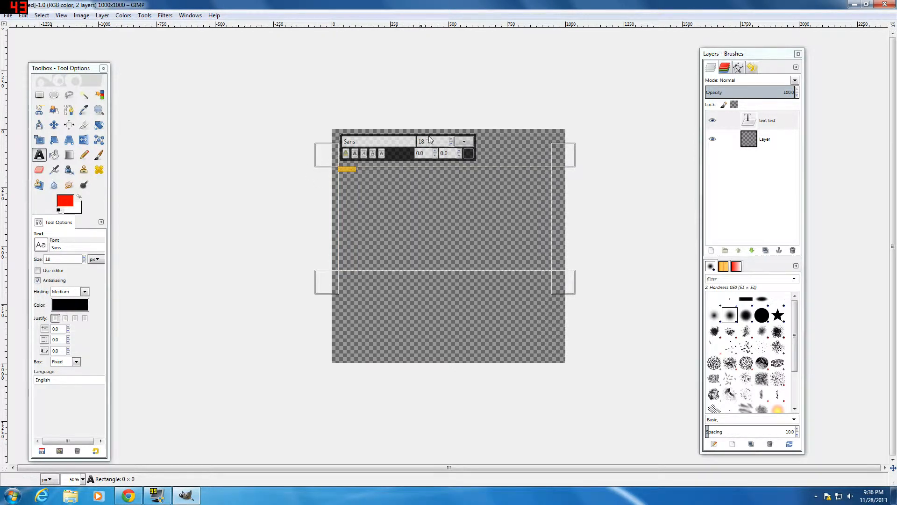
{"action": "left_click_drag", "start_coordinate": [452, 139], "coordinate": [453, 139]}
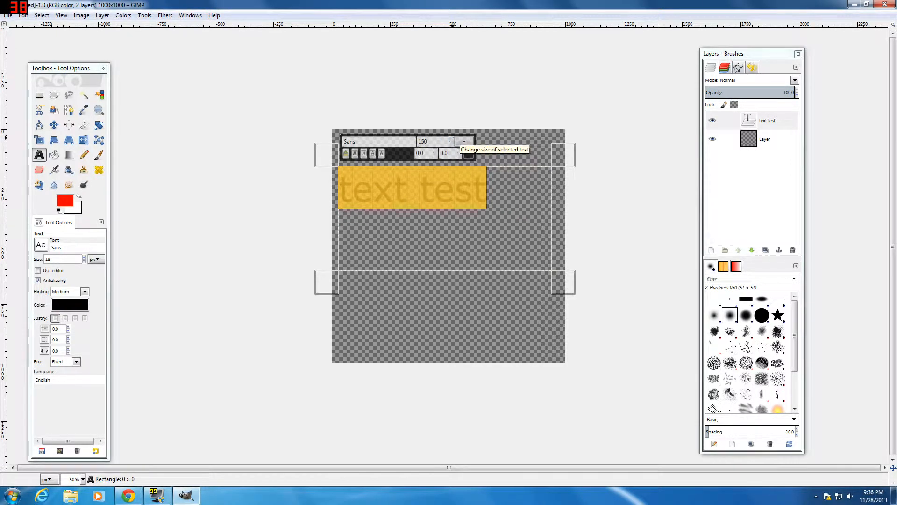
{"action": "left_click", "coordinate": [357, 154]}
{"action": "left_click", "coordinate": [437, 197]}
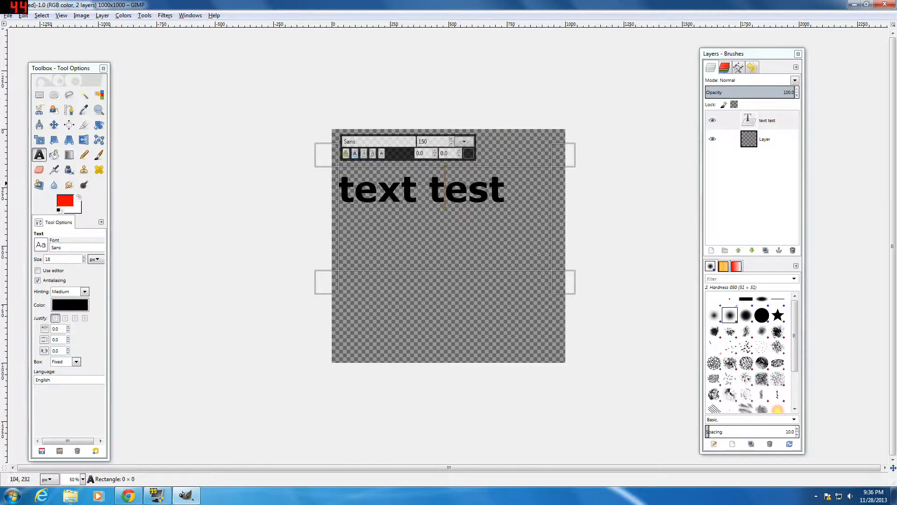
Capitalize both words so the text reads "Text Test", and widen its box to about 1003 px.
{"action": "key", "text": "shift+Left"}
{"action": "key", "text": "BackSpace"}
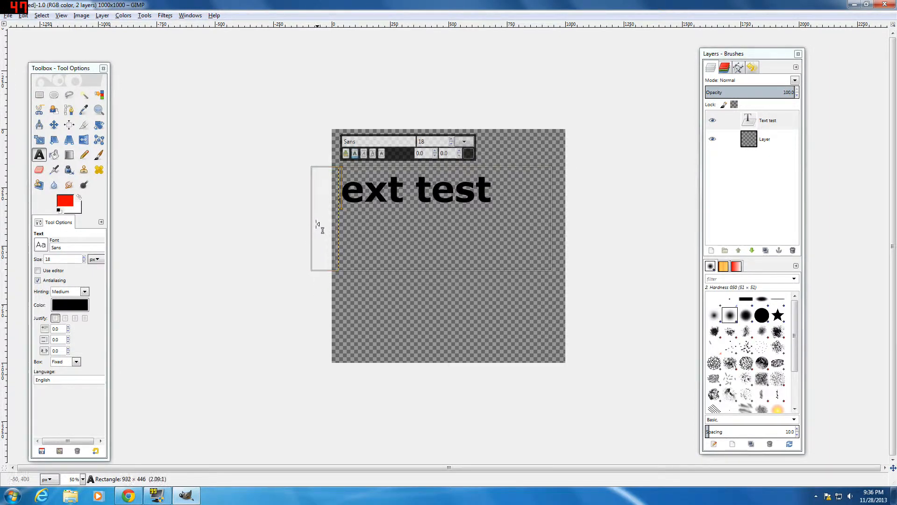
{"action": "left_click_drag", "start_coordinate": [319, 224], "coordinate": [314, 220]}
{"action": "key", "text": "ctrl+a"}
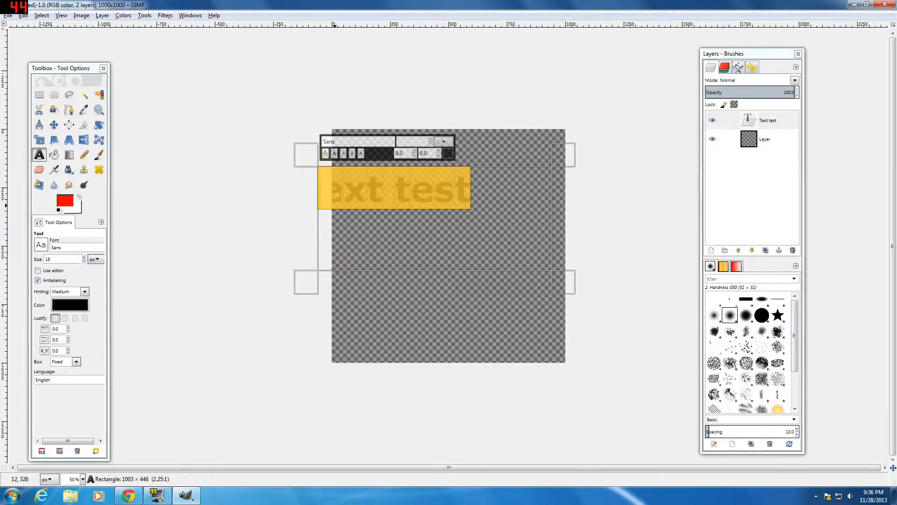
{"action": "left_click", "coordinate": [411, 193]}
{"action": "key", "text": "BackSpace"}
{"action": "type", "text": "T"}
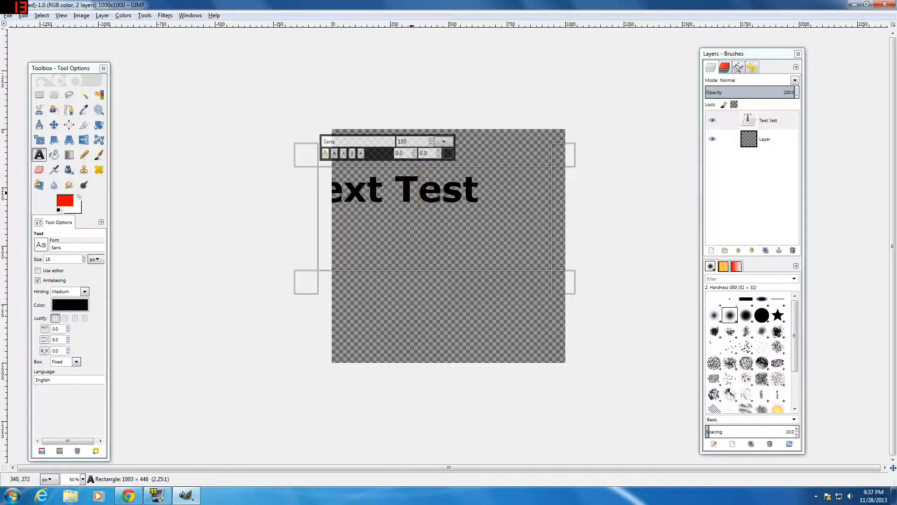
Match the first T to the other letters at size 150 in bold, and narrow the text box to about 804 px.
{"action": "key", "text": "ctrl+a"}
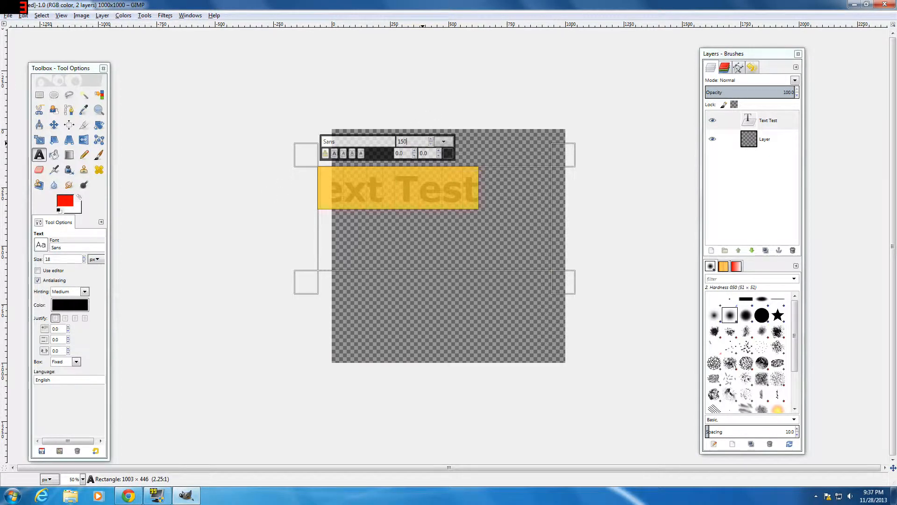
{"action": "key", "text": "Return"}
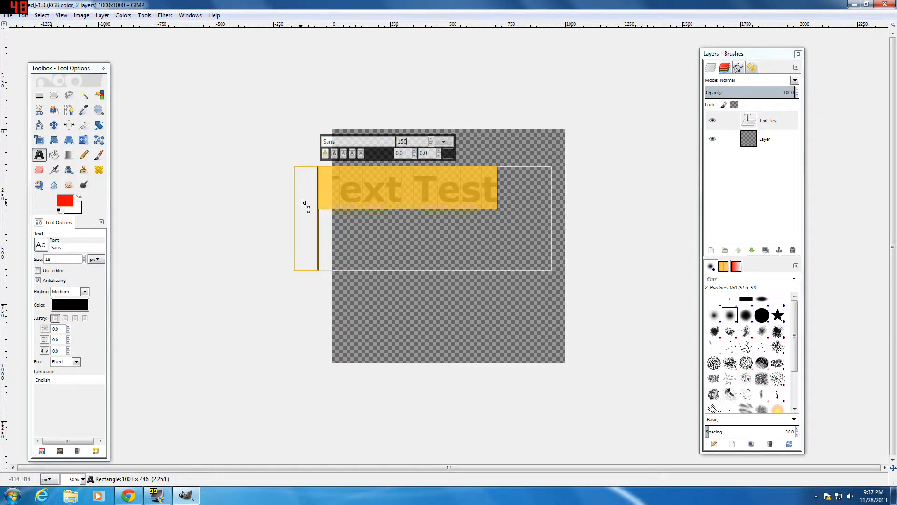
{"action": "left_click_drag", "start_coordinate": [304, 204], "coordinate": [368, 191]}
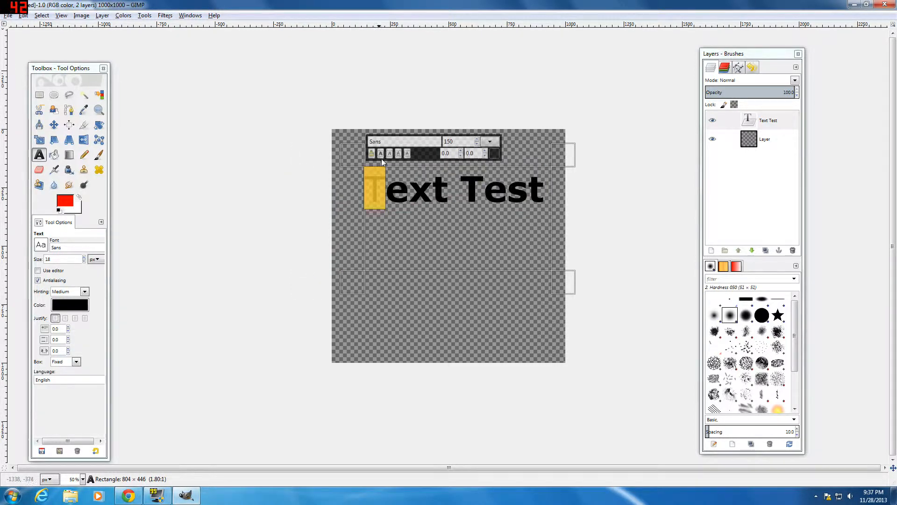
{"action": "left_click", "coordinate": [381, 153]}
{"action": "left_click", "coordinate": [435, 189]}
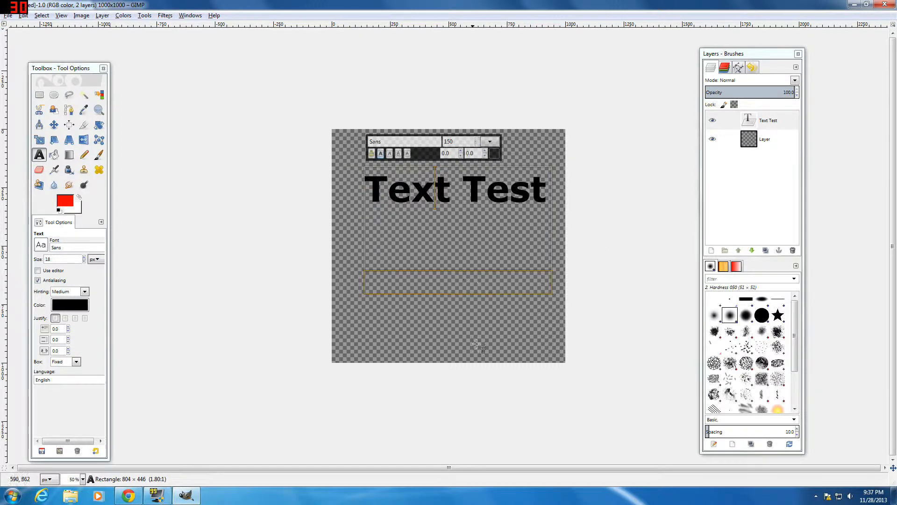
Try the Segoe UI Symbol font on the text and undo the font change.
{"action": "left_click", "coordinate": [427, 141]}
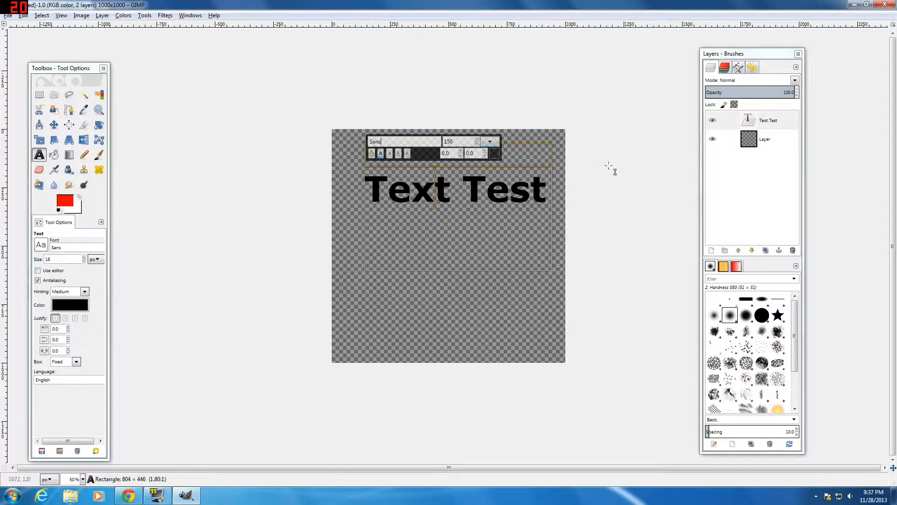
{"action": "left_click", "coordinate": [40, 245]}
{"action": "scroll", "coordinate": [75, 309], "scroll_direction": "down", "scroll_amount": 10}
{"action": "left_click", "coordinate": [71, 348]}
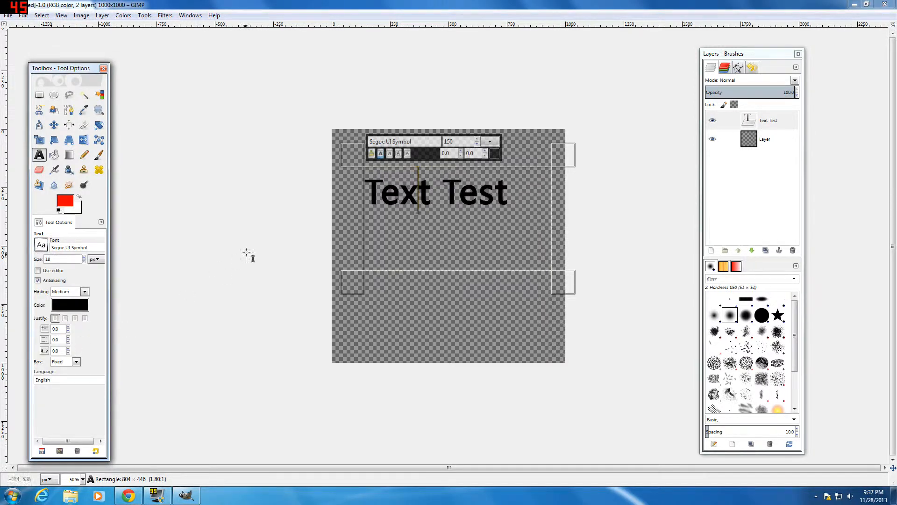
{"action": "key", "text": "ctrl+z"}
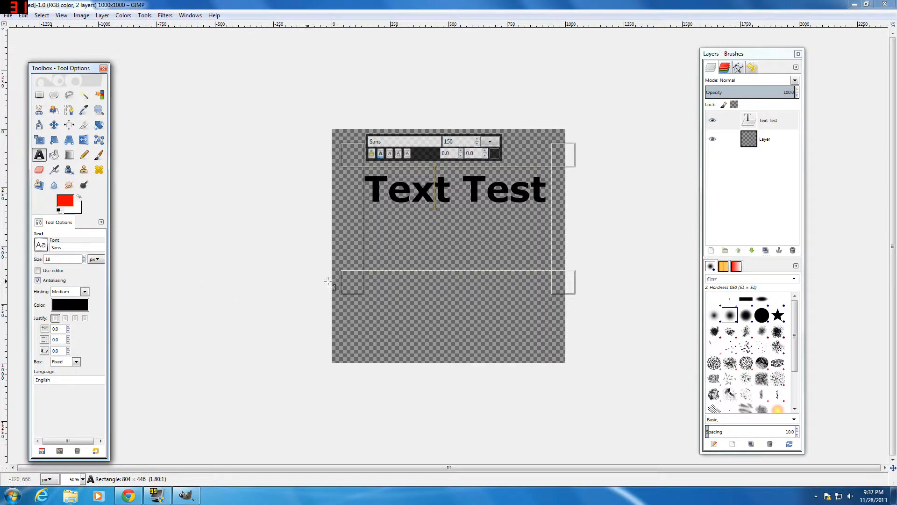
Widen the text box to about 860 px, and view the separate text editor before closing it.
{"action": "left_click_drag", "start_coordinate": [358, 194], "coordinate": [346, 220]}
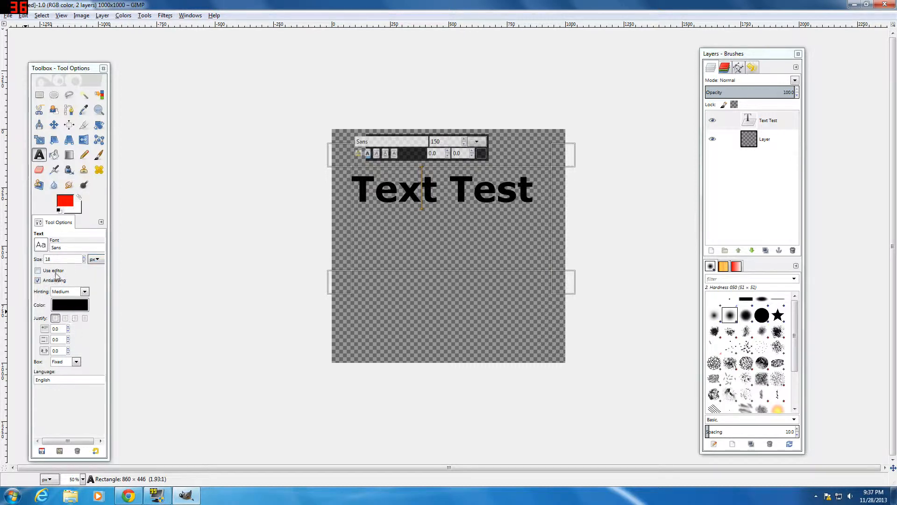
{"action": "key", "text": "Tab"}
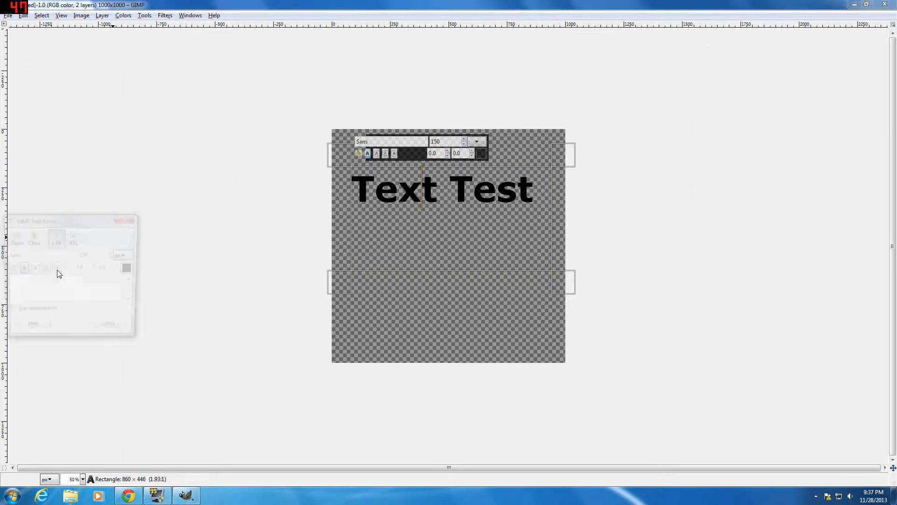
{"action": "left_click_drag", "start_coordinate": [72, 220], "coordinate": [186, 194]}
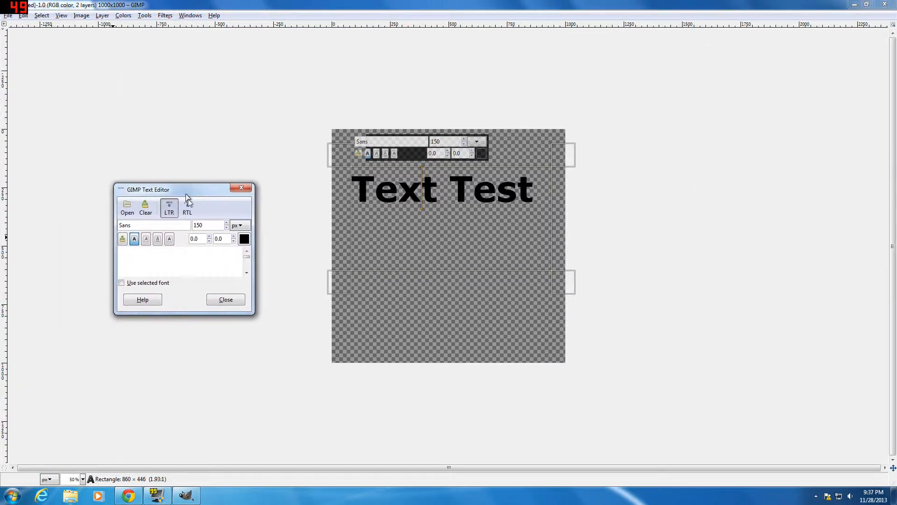
{"action": "left_click", "coordinate": [241, 187]}
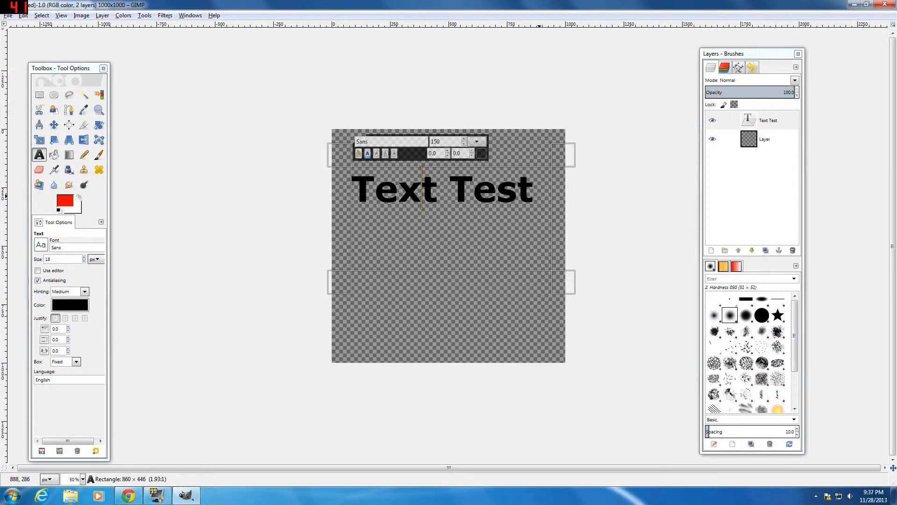
Select the Text Test layer and set up the Blend tool with the Golden gradient.
{"action": "left_click", "coordinate": [726, 120]}
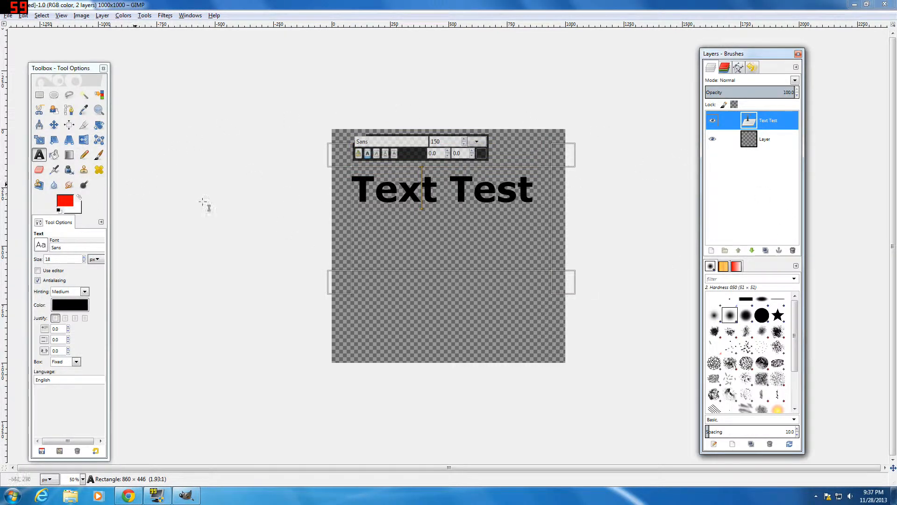
{"action": "left_click", "coordinate": [72, 159]}
{"action": "left_click", "coordinate": [73, 159]}
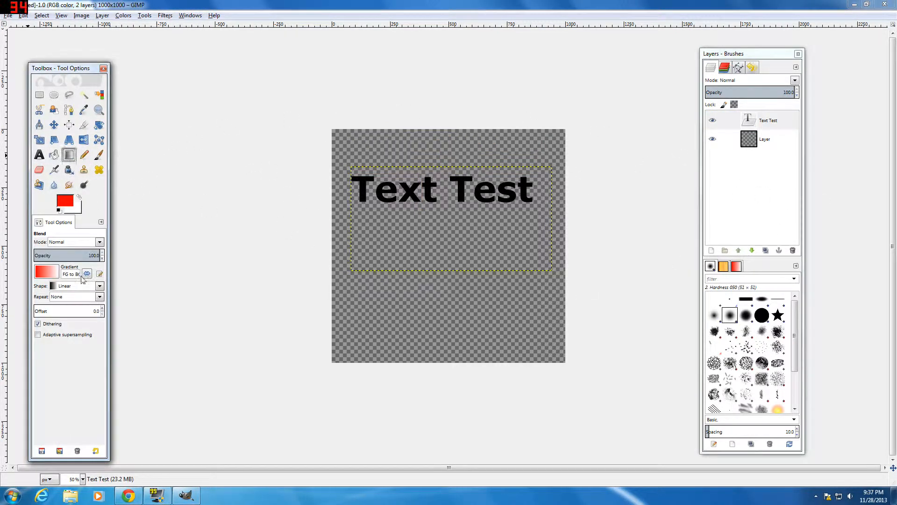
{"action": "left_click", "coordinate": [46, 271]}
{"action": "scroll", "coordinate": [79, 346], "scroll_direction": "down", "scroll_amount": 3}
{"action": "scroll", "coordinate": [79, 346], "scroll_direction": "down", "scroll_amount": 8}
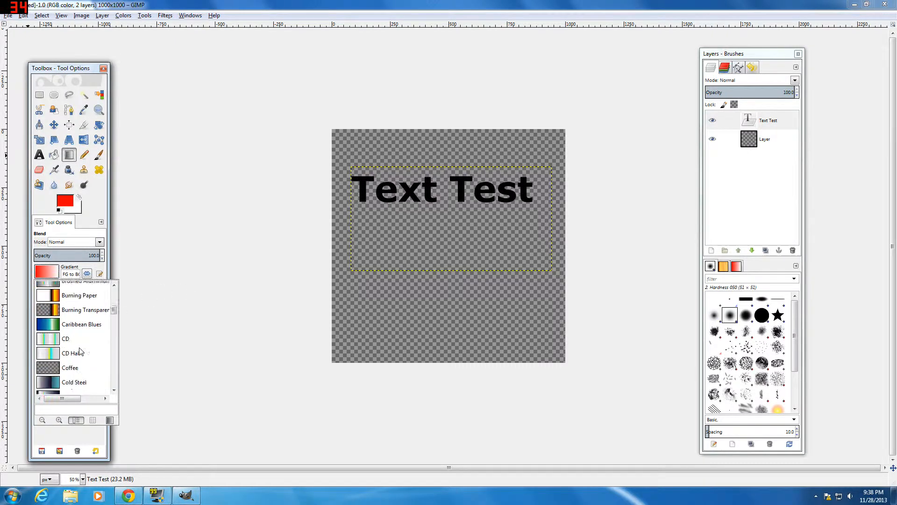
{"action": "scroll", "coordinate": [79, 349], "scroll_direction": "up", "scroll_amount": 2}
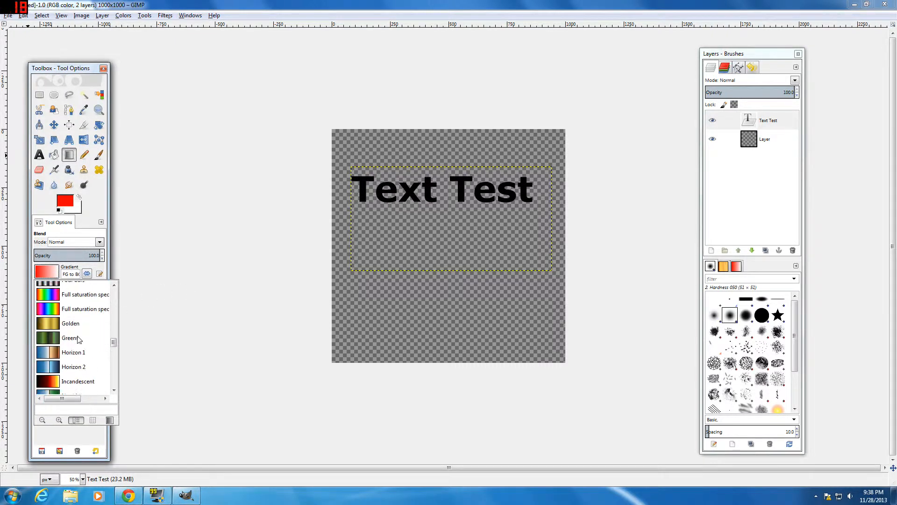
{"action": "left_click", "coordinate": [77, 319]}
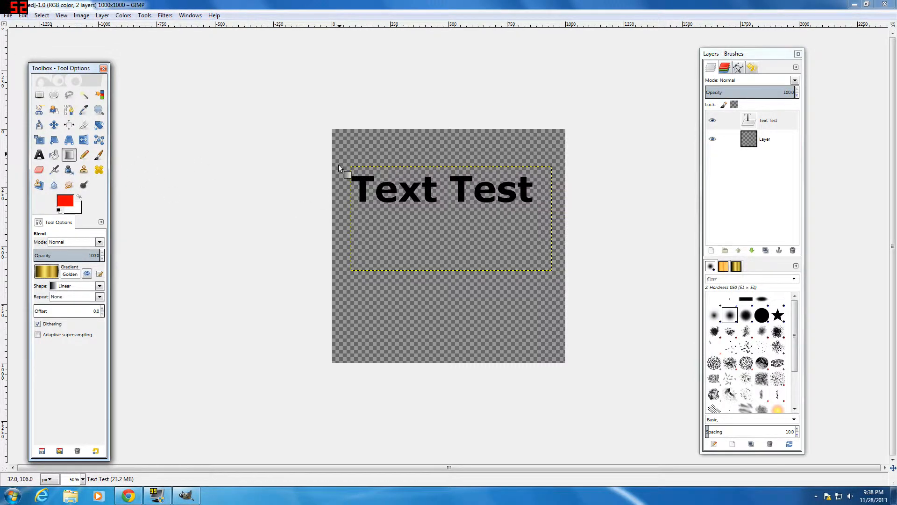
Try a diagonal Golden gradient across the text layer and undo it.
{"action": "left_click_drag", "start_coordinate": [344, 170], "coordinate": [516, 225]}
{"action": "key", "text": "ctrl+z"}
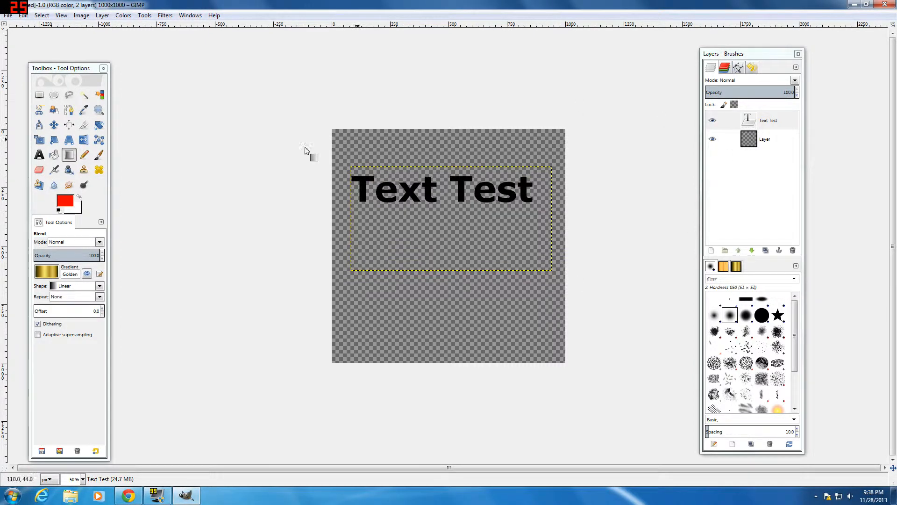
Select the letter shapes of the Text Test layer with Alpha to Selection.
{"action": "left_click", "coordinate": [722, 121]}
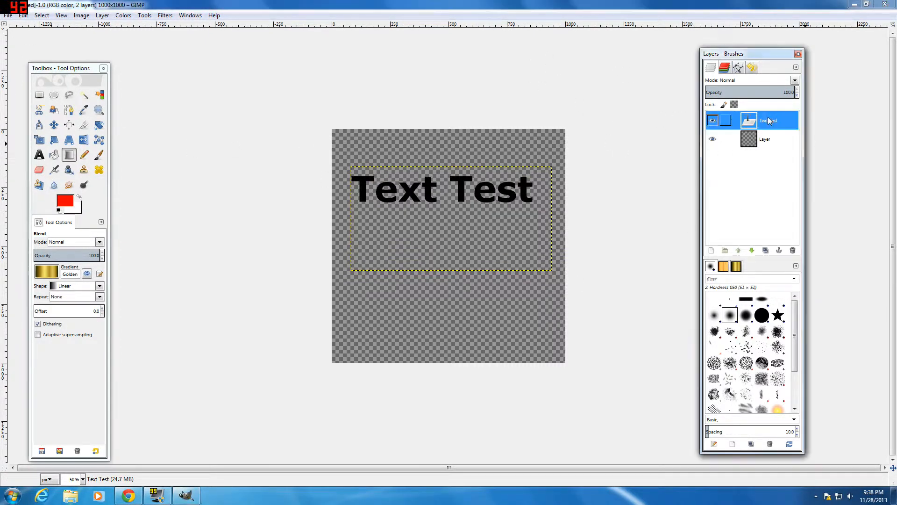
{"action": "right_click", "coordinate": [766, 126]}
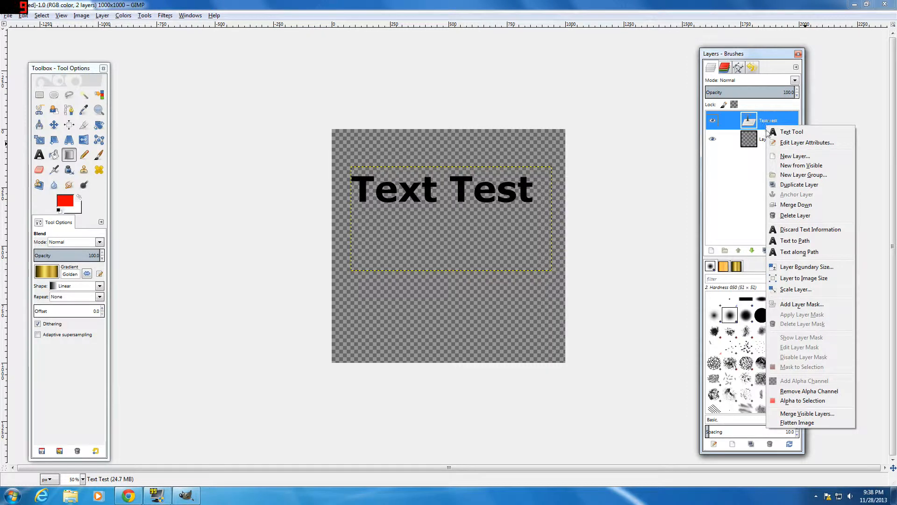
{"action": "left_click", "coordinate": [802, 400]}
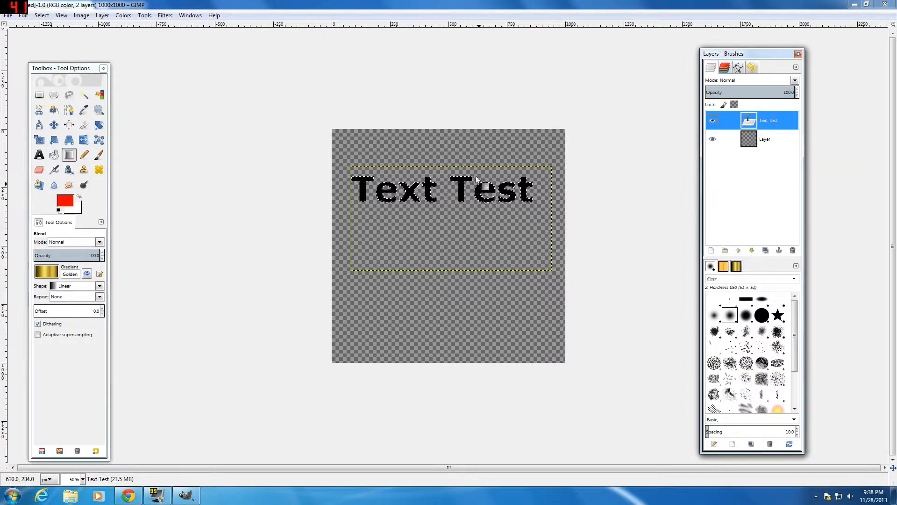
{"action": "key", "text": "plus"}
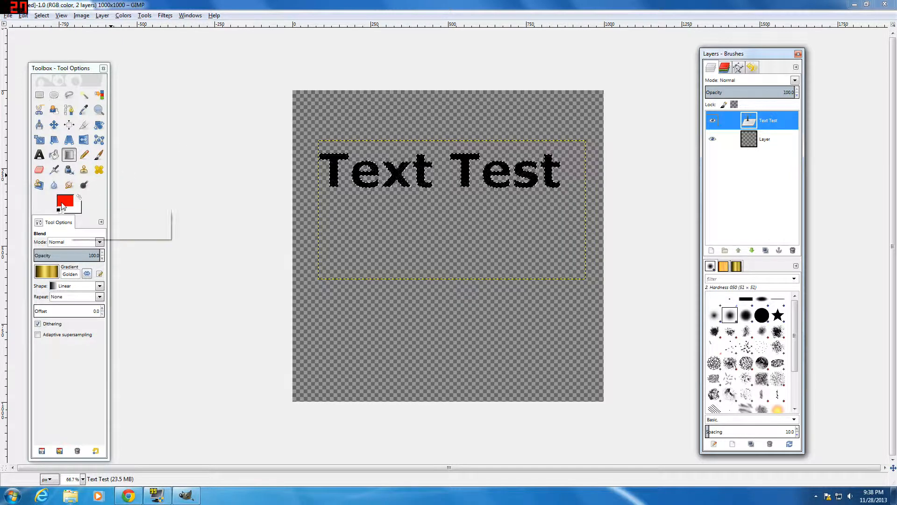
Try a steep Golden gradient and one running across the selected letters, undoing each attempt.
{"action": "left_click_drag", "start_coordinate": [369, 142], "coordinate": [395, 323]}
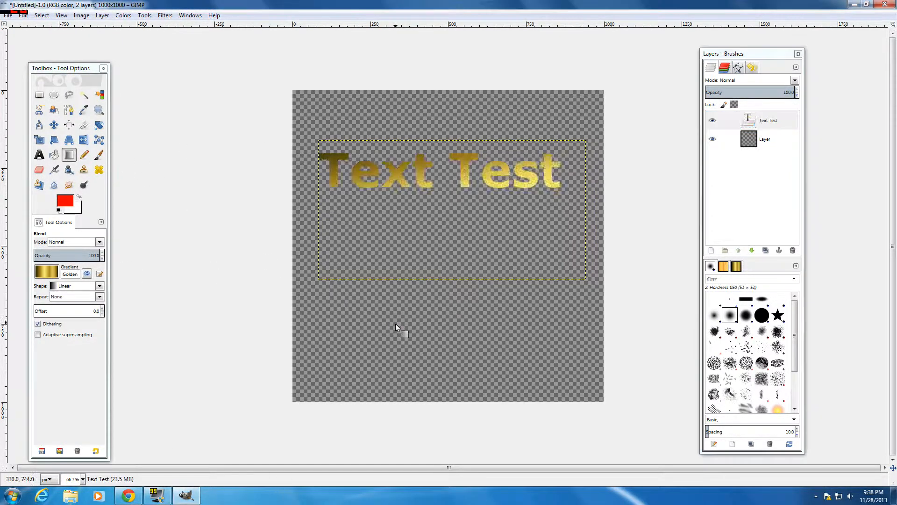
{"action": "key", "text": "ctrl+z"}
{"action": "key", "text": "ctrl+y"}
{"action": "key", "text": "ctrl+z"}
{"action": "left_click_drag", "start_coordinate": [286, 175], "coordinate": [665, 193]}
{"action": "key", "text": "ctrl+z"}
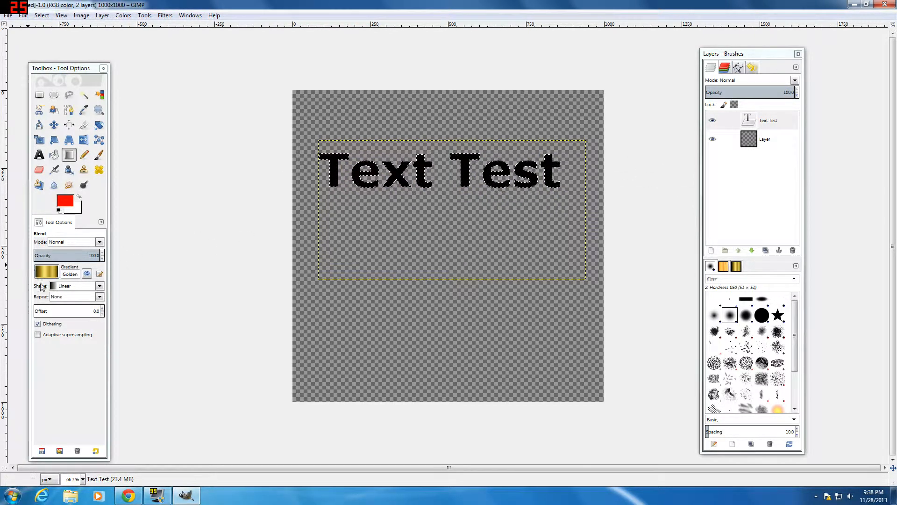
Try a horizontal Golden gradient spanning the words and a very short horizontal one, undoing both.
{"action": "left_click_drag", "start_coordinate": [318, 201], "coordinate": [570, 199]}
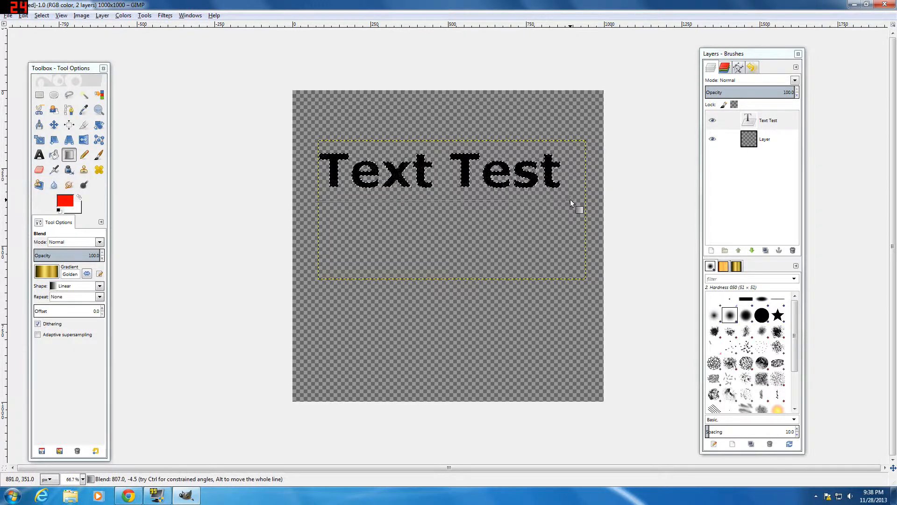
{"action": "key", "text": "ctrl+z"}
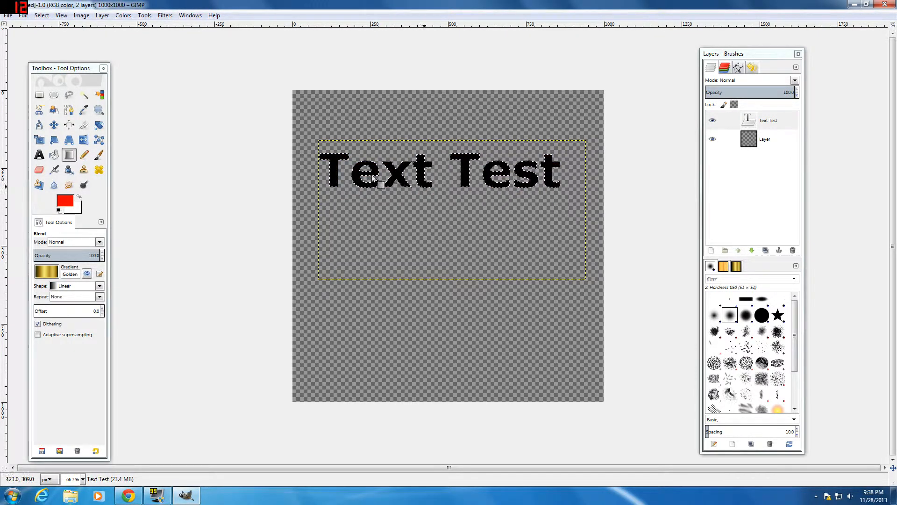
{"action": "left_click_drag", "start_coordinate": [377, 205], "coordinate": [428, 207]}
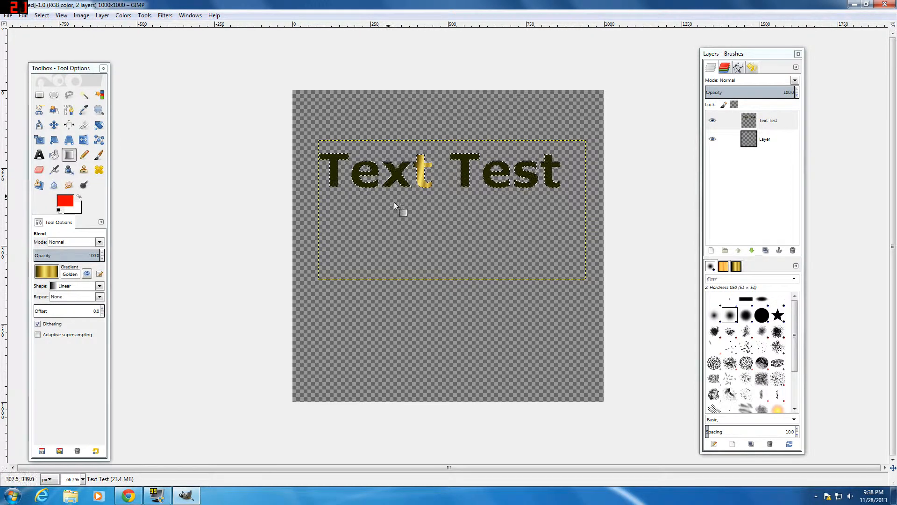
{"action": "key", "text": "ctrl+z"}
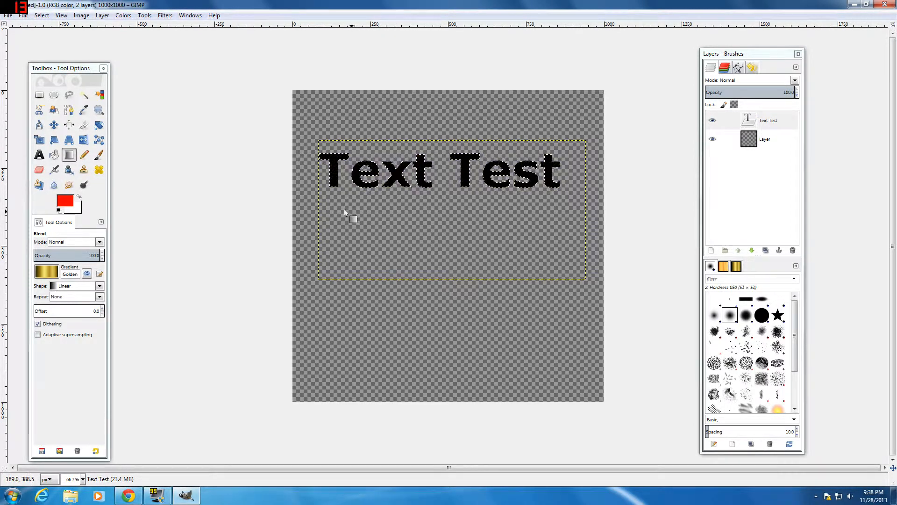
Try a horizontal Golden gradient across the full width of the text box and undo it.
{"action": "left_click_drag", "start_coordinate": [321, 198], "coordinate": [584, 192]}
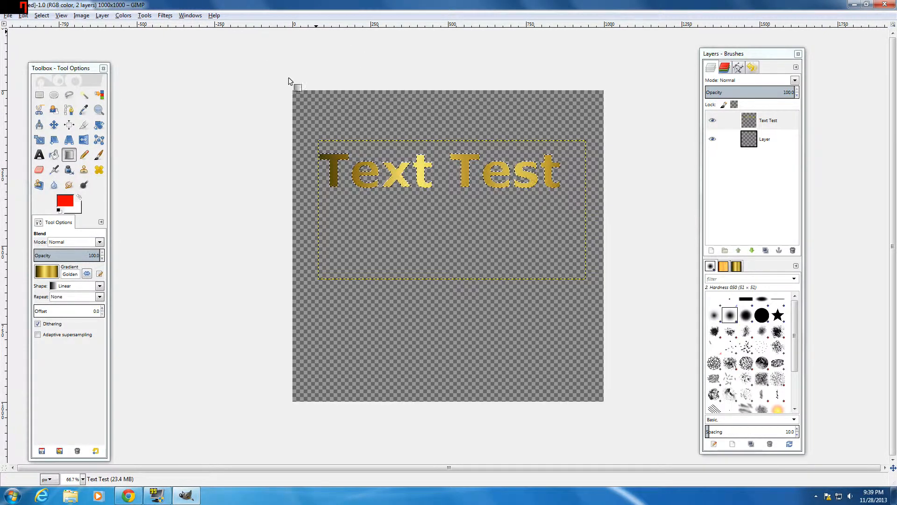
{"action": "key", "text": "z"}
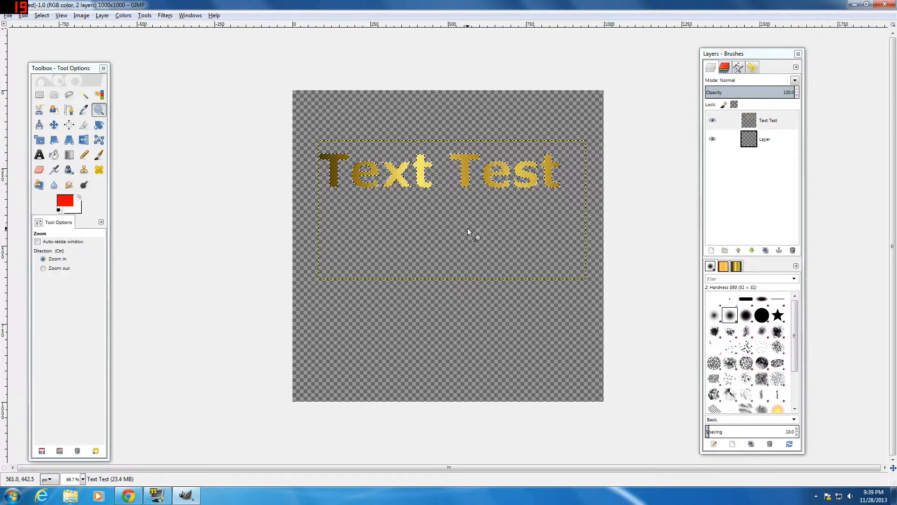
{"action": "key", "text": "ctrl+z"}
{"action": "left_click_drag", "start_coordinate": [655, 266], "coordinate": [655, 269]}
{"action": "scroll", "coordinate": [475, 245], "scroll_direction": "down", "scroll_amount": 3}
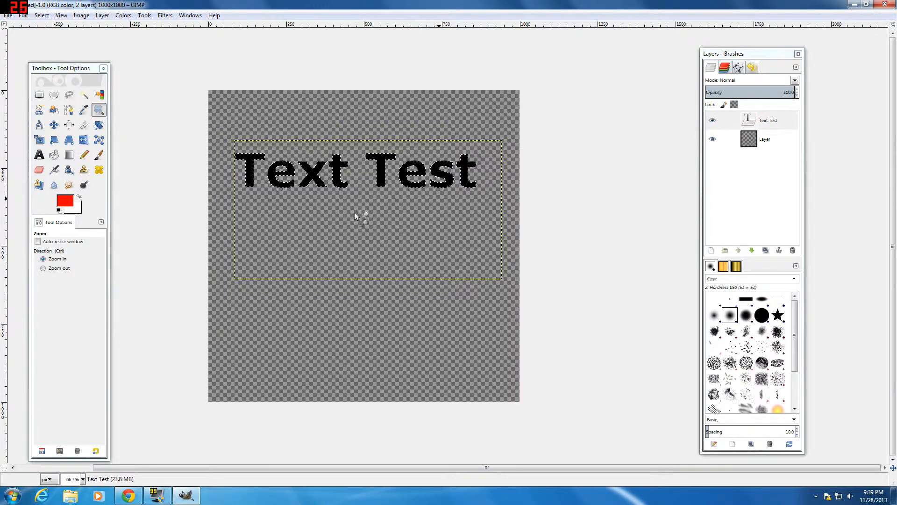
Try two diagonal Golden gradients and one vertical one on the selected letters with the Blend tool, undoing each.
{"action": "left_click", "coordinate": [68, 155]}
{"action": "left_click_drag", "start_coordinate": [247, 145], "coordinate": [523, 242]}
{"action": "key", "text": "ctrl+z"}
{"action": "left_click_drag", "start_coordinate": [271, 166], "coordinate": [468, 253]}
{"action": "key", "text": "ctrl+z"}
{"action": "left_click_drag", "start_coordinate": [356, 149], "coordinate": [358, 194]}
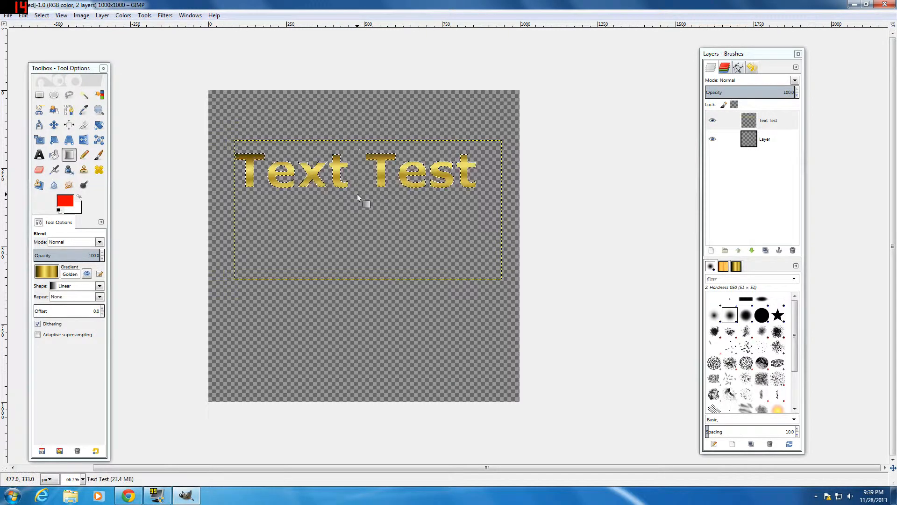
{"action": "key", "text": "ctrl+z"}
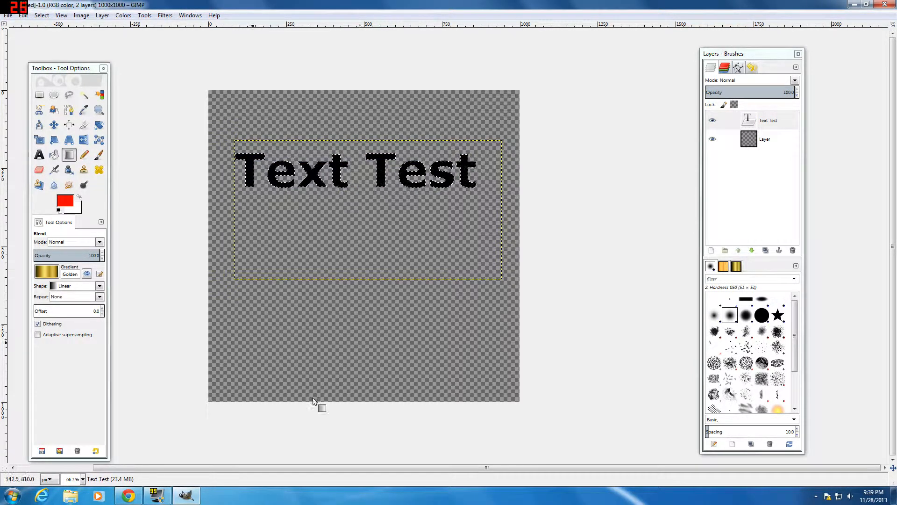
Try a short diagonal Golden gradient and a very short vertical one on the letters, undoing both.
{"action": "left_click_drag", "start_coordinate": [346, 166], "coordinate": [412, 243]}
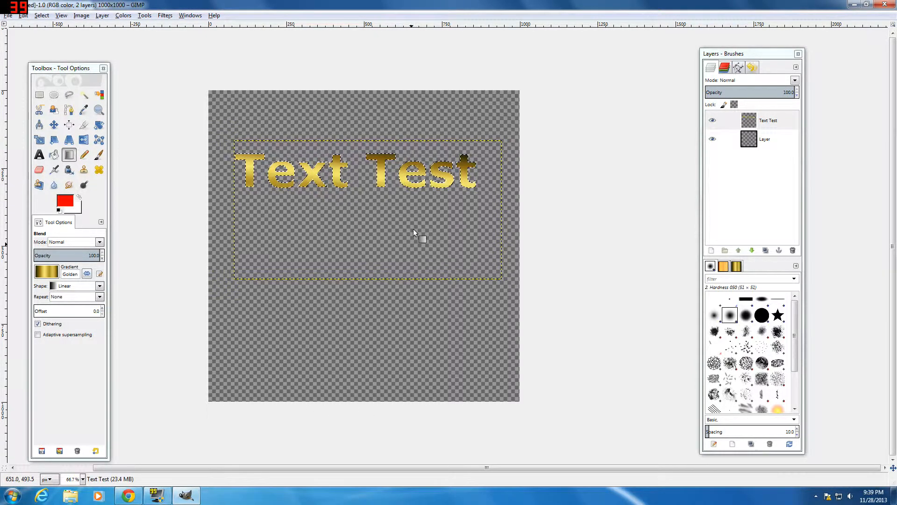
{"action": "key", "text": "ctrl+z"}
{"action": "mouse_move", "coordinate": [370, 177]}
{"action": "left_mouse_down"}
{"action": "mouse_move", "coordinate": [366, 198]}
{"action": "mouse_move", "coordinate": [361, 178]}
{"action": "left_mouse_up"}
{"action": "key", "text": "ctrl+z"}
{"action": "key", "text": "ctrl+z"}
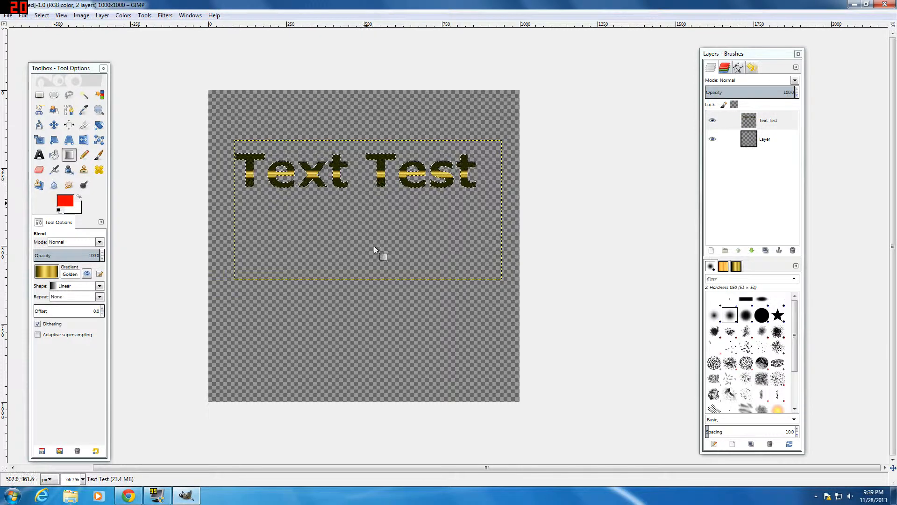
{"action": "key", "text": "ctrl+z"}
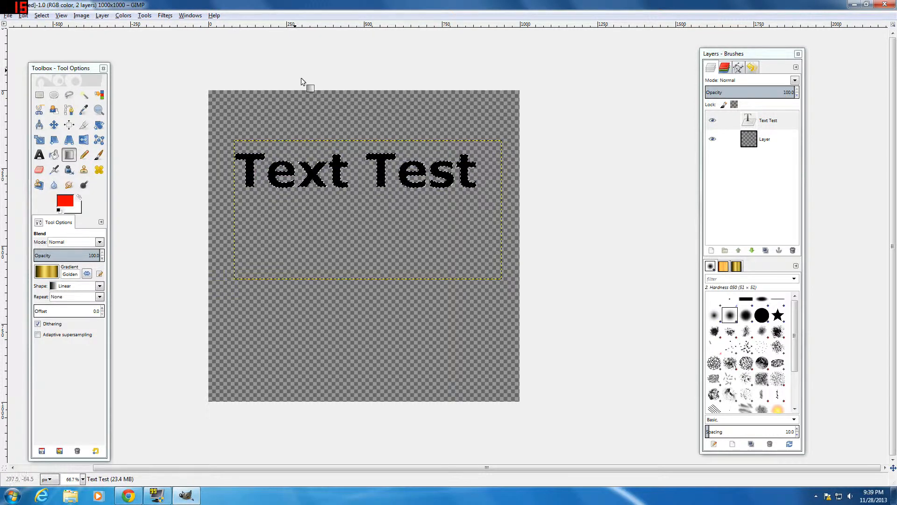
Fill the selected letters with a vertical Golden gradient running from their tops to their baselines.
{"action": "left_click_drag", "start_coordinate": [360, 148], "coordinate": [359, 190]}
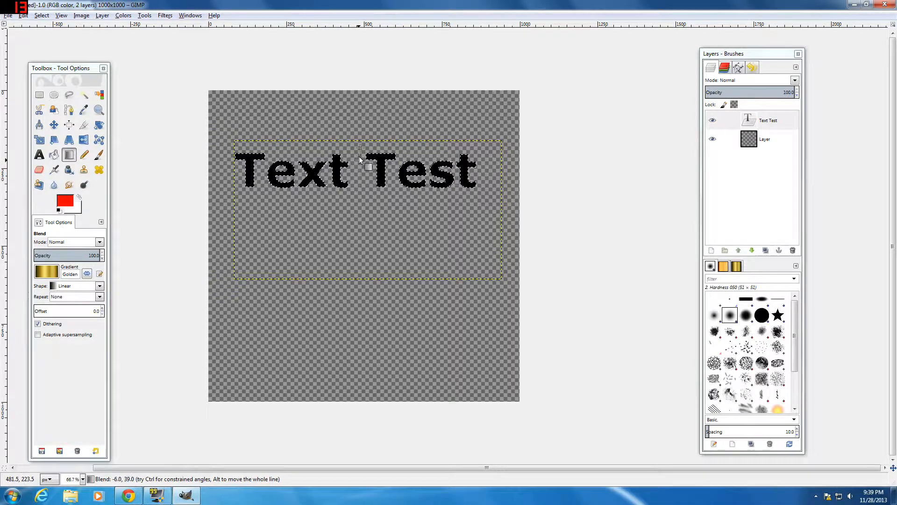
{"action": "key", "text": "ctrl+z"}
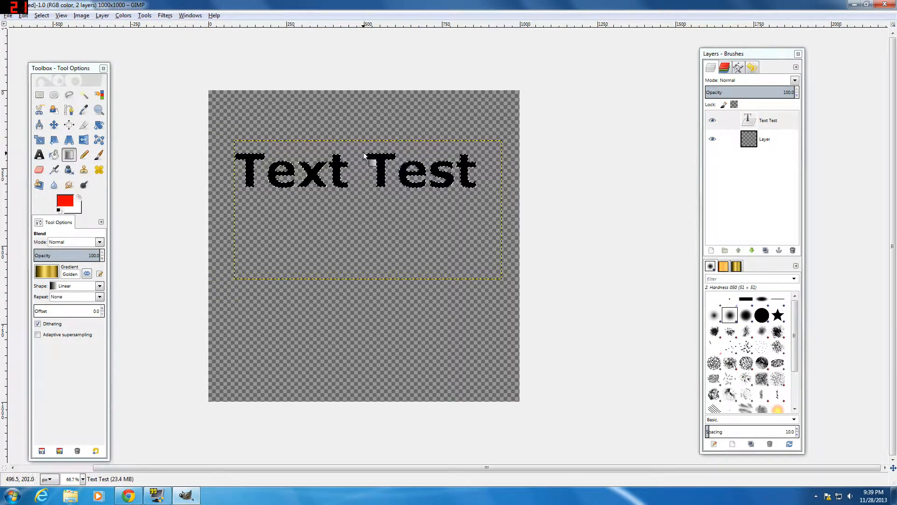
{"action": "left_click_drag", "start_coordinate": [363, 153], "coordinate": [363, 188]}
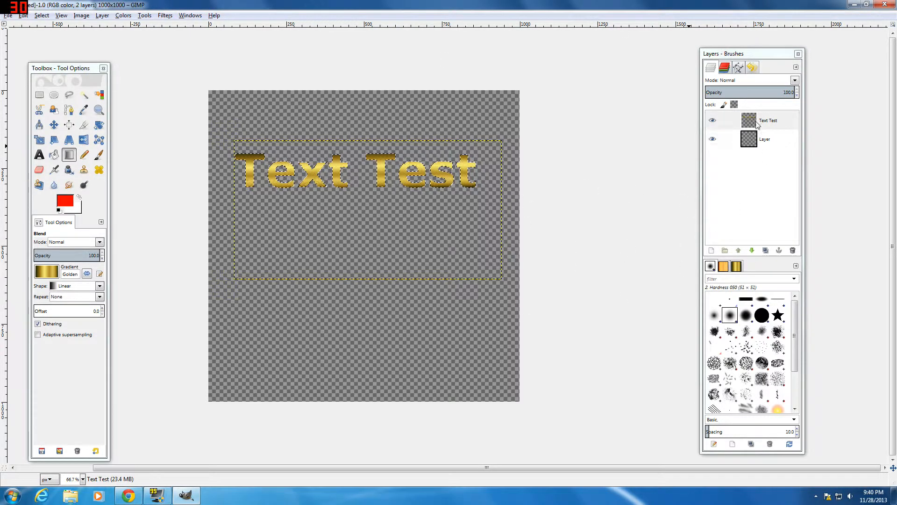
Add a new 1000 × 1000 px layer above the text layer and paste the copied stone texture onto it.
{"action": "right_click", "coordinate": [782, 121]}
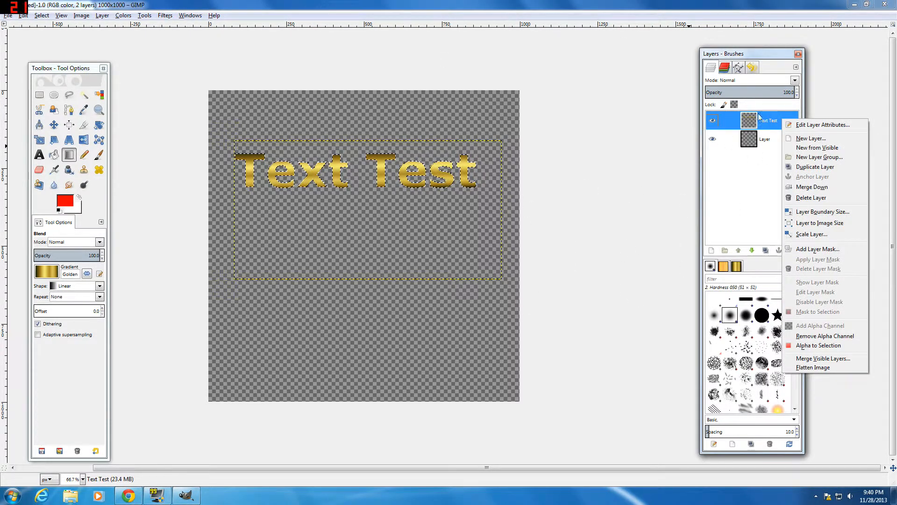
{"action": "left_click", "coordinate": [812, 136]}
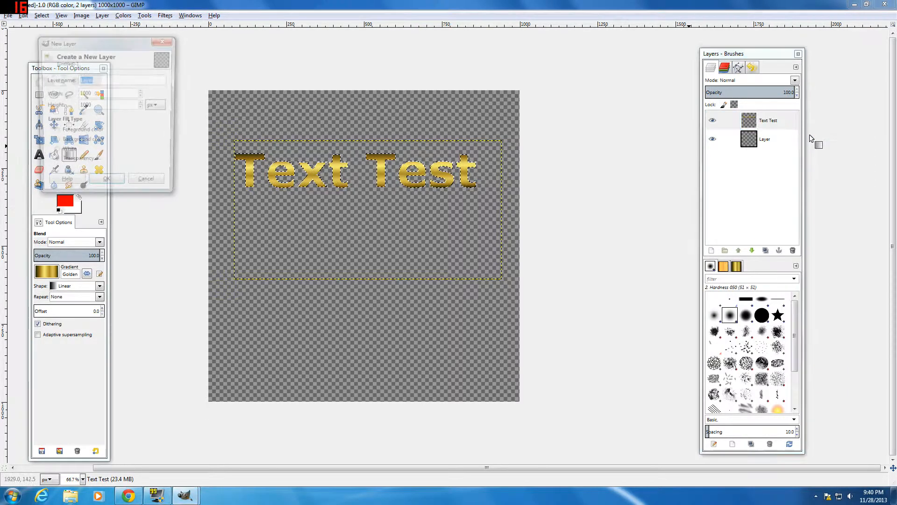
{"action": "left_click", "coordinate": [107, 185]}
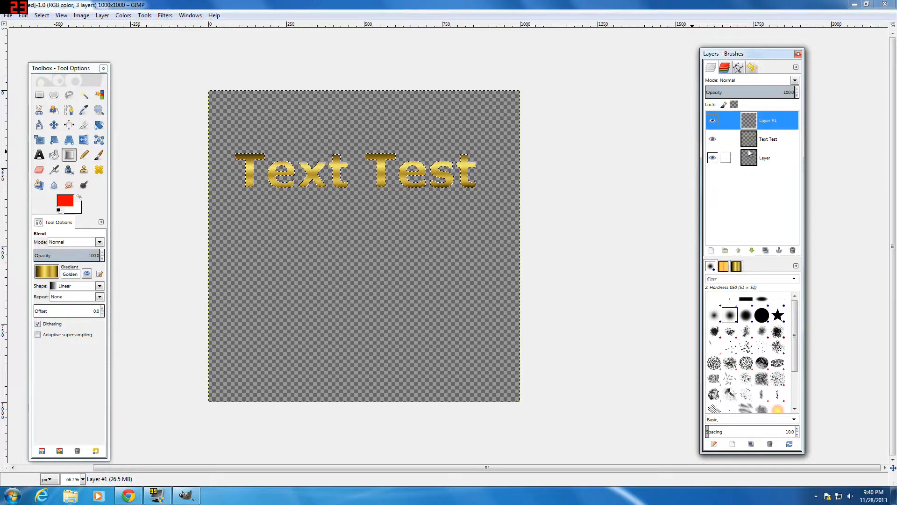
{"action": "key", "text": "ctrl+v"}
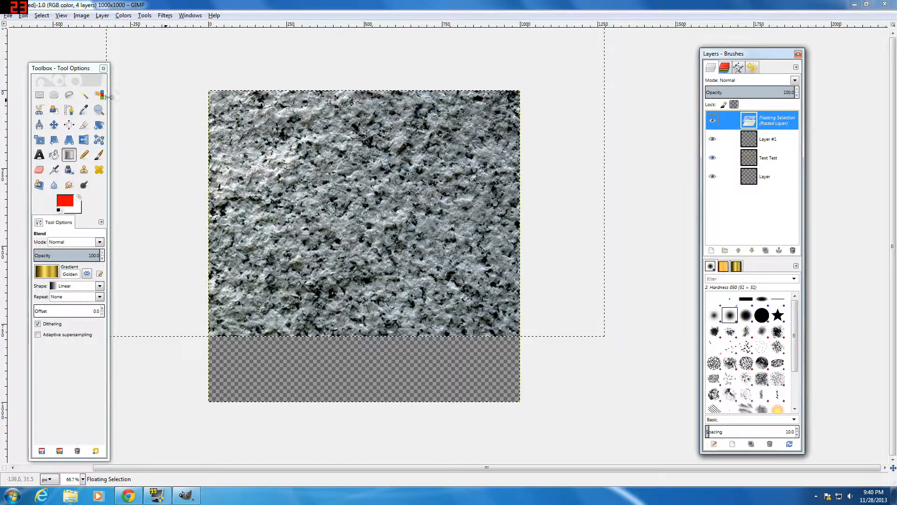
Move the pasted stone texture over the whole canvas and scale it down proportionally to 536 × 356 px.
{"action": "left_click", "coordinate": [54, 124]}
{"action": "left_click_drag", "start_coordinate": [308, 156], "coordinate": [324, 228]}
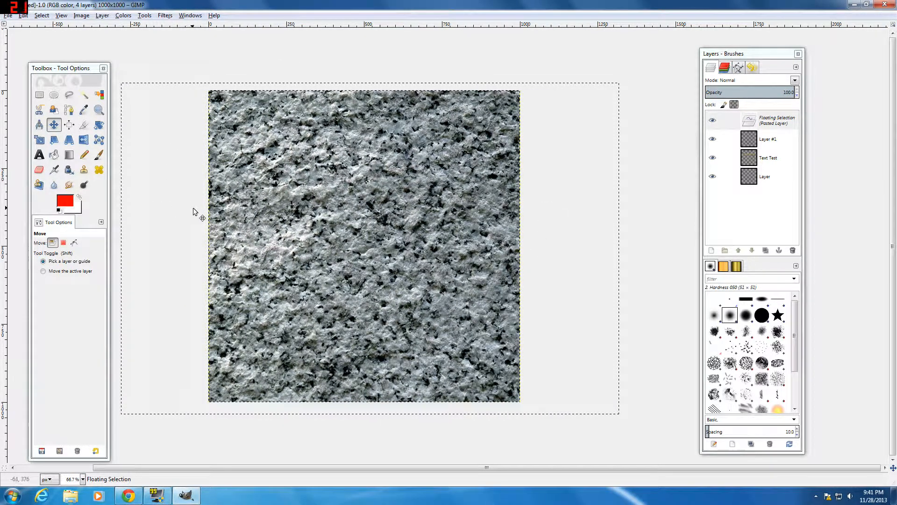
{"action": "left_click", "coordinate": [39, 140]}
{"action": "left_click", "coordinate": [621, 412]}
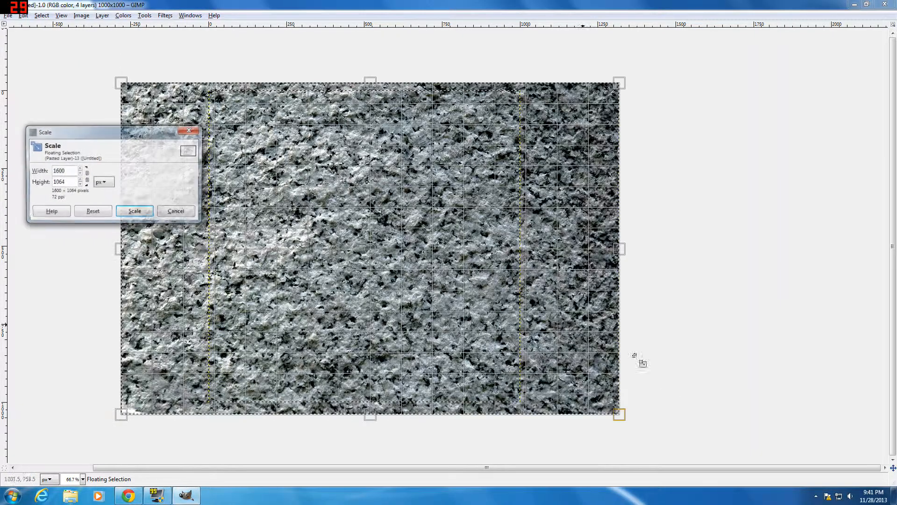
{"action": "left_click", "coordinate": [87, 176]}
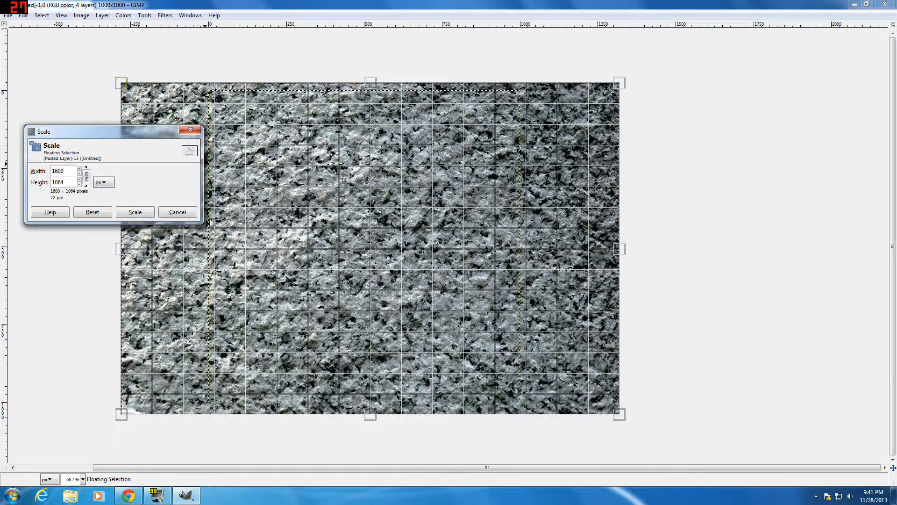
{"action": "left_click_drag", "start_coordinate": [612, 414], "coordinate": [358, 191]}
{"action": "left_click", "coordinate": [135, 212]}
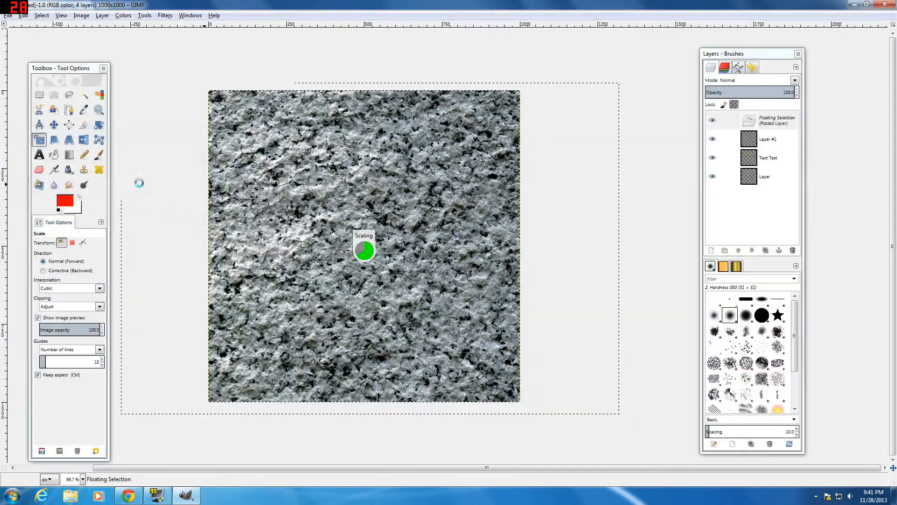
Move the stone texture over the start of the text and enlarge it proportionally to the text's full width.
{"action": "key", "text": "m"}
{"action": "left_click_drag", "start_coordinate": [223, 145], "coordinate": [314, 203]}
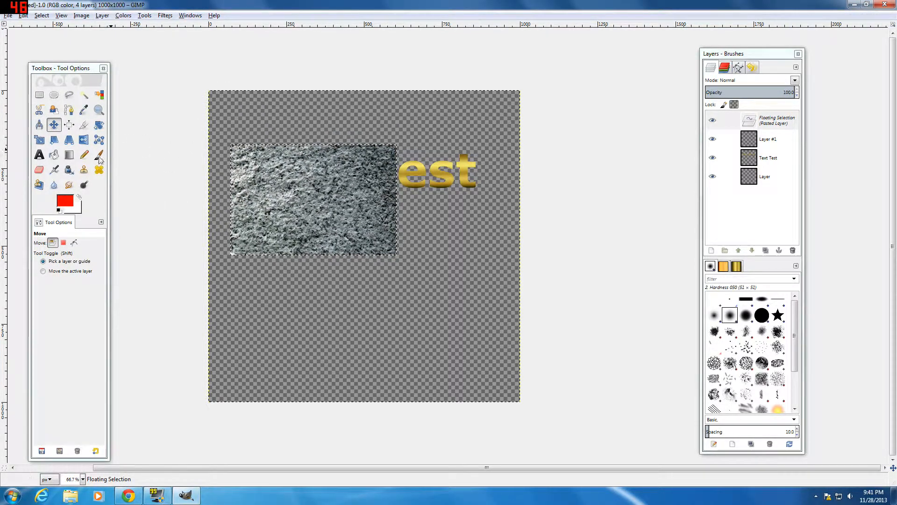
{"action": "left_click", "coordinate": [40, 140]}
{"action": "left_click", "coordinate": [384, 231]}
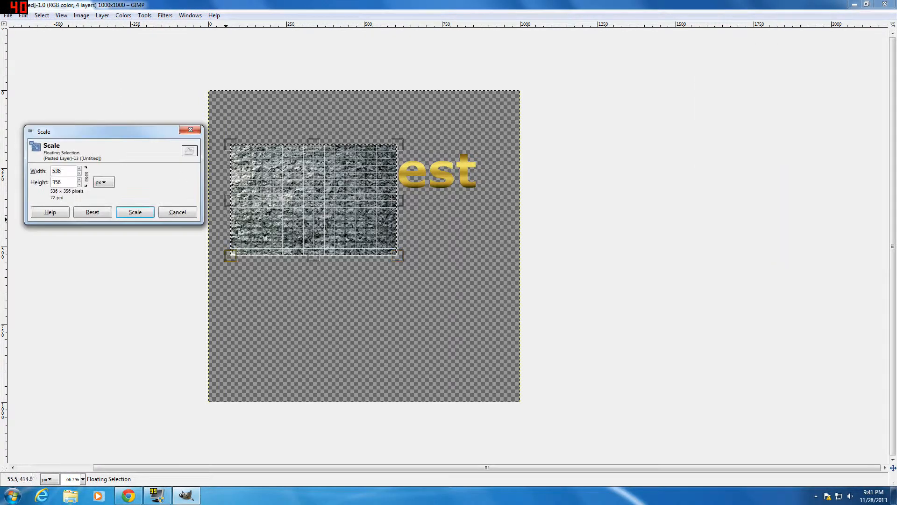
{"action": "left_click_drag", "start_coordinate": [409, 262], "coordinate": [553, 313]}
{"action": "left_click", "coordinate": [131, 211]}
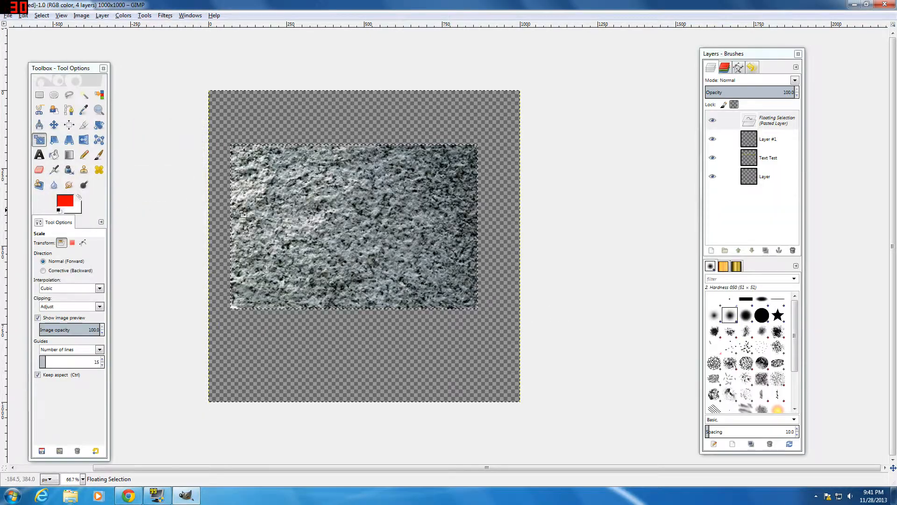
Move the stone texture slightly up so it covers the text evenly, and anchor it to the new layer.
{"action": "left_click", "coordinate": [40, 125]}
{"action": "left_click", "coordinate": [54, 124]}
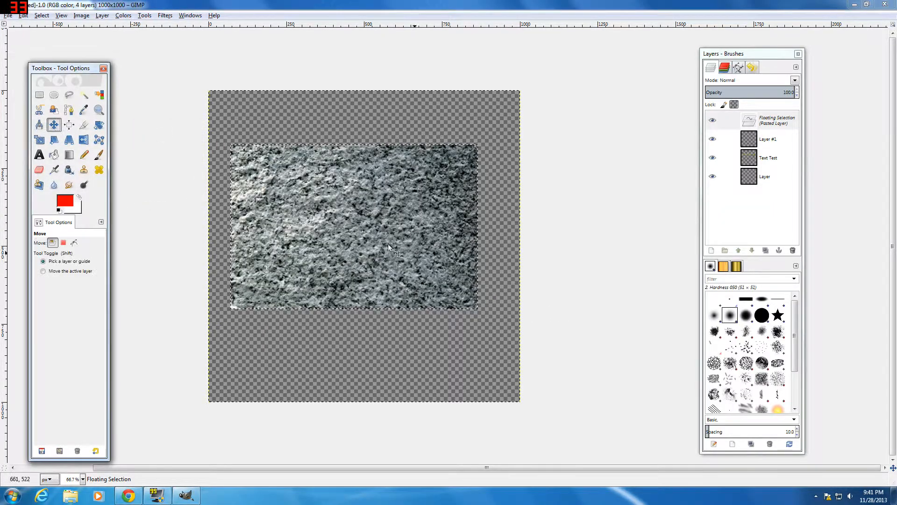
{"action": "left_click_drag", "start_coordinate": [382, 243], "coordinate": [385, 221]}
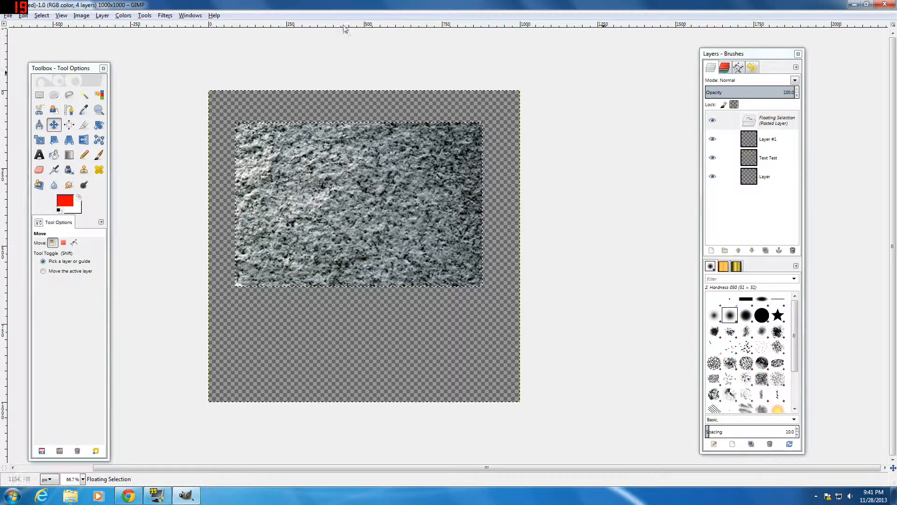
{"action": "left_click", "coordinate": [102, 15]}
{"action": "left_click", "coordinate": [129, 66]}
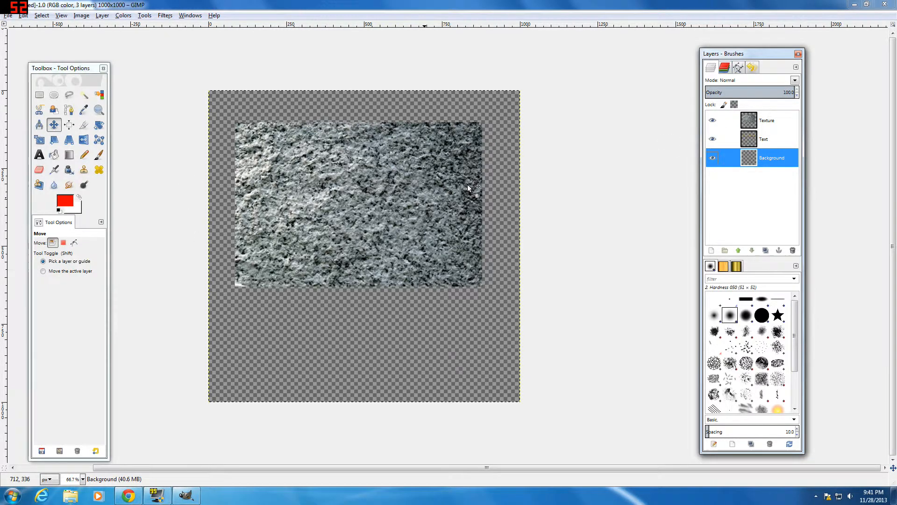
Hide the Texture layer and make the Text layer active.
{"action": "left_click", "coordinate": [767, 123]}
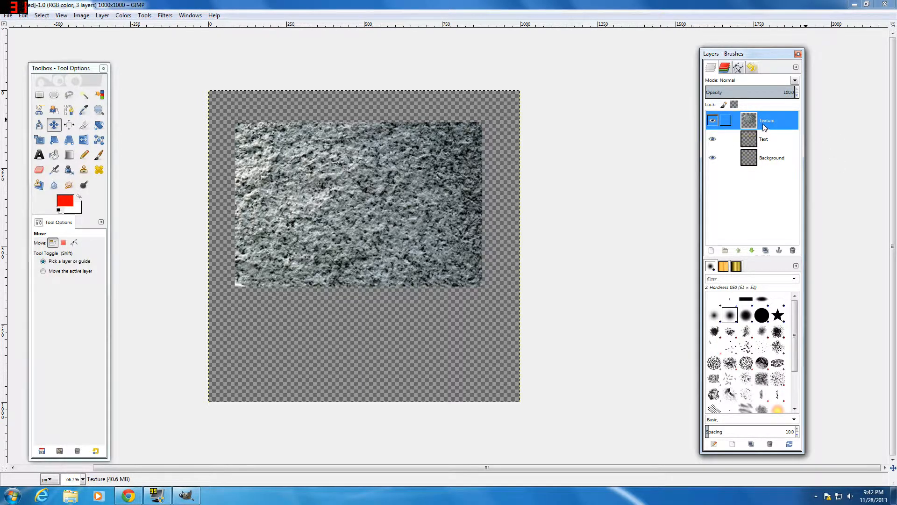
{"action": "left_click", "coordinate": [712, 122]}
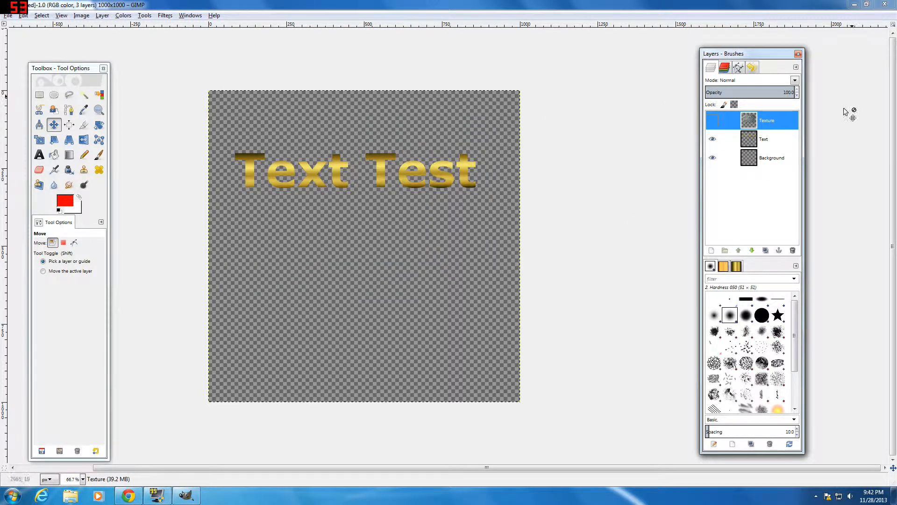
{"action": "left_click", "coordinate": [765, 140]}
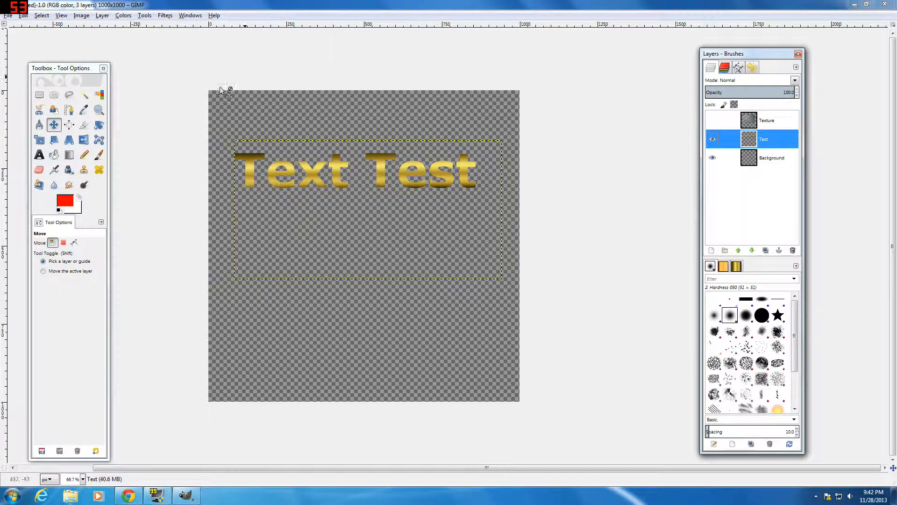
Apply the Bump Map filter to the Text layer, using the Texture layer as the linear bump map with depth 3.
{"action": "left_click", "coordinate": [164, 16]}
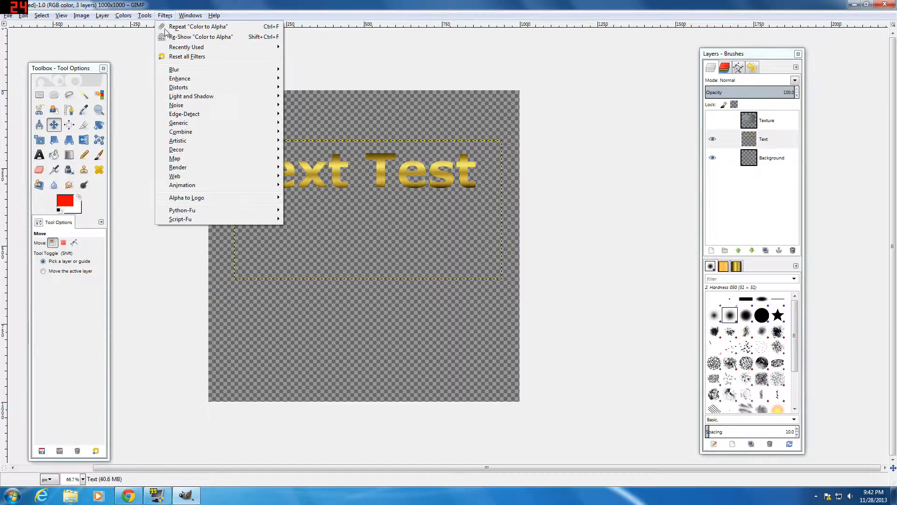
{"action": "mouse_move", "coordinate": [243, 159]}
{"action": "left_click", "coordinate": [311, 158]}
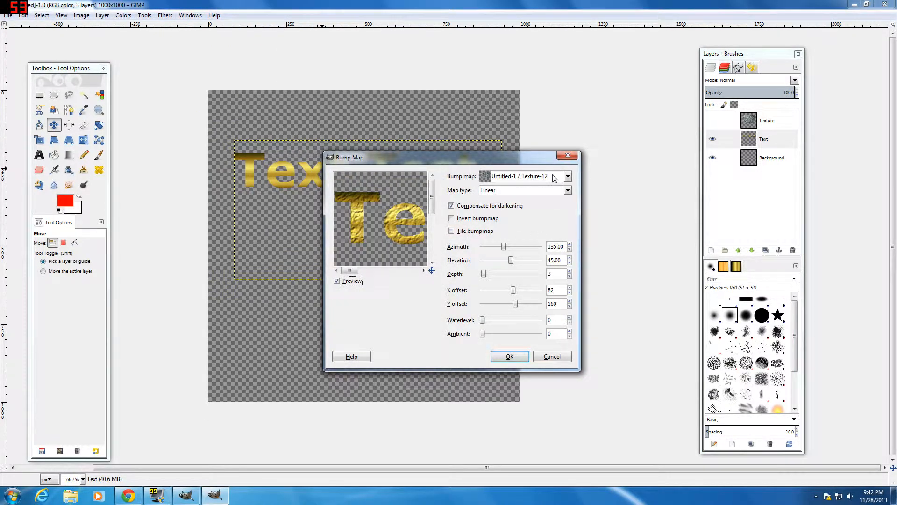
{"action": "left_click", "coordinate": [568, 176]}
{"action": "left_click", "coordinate": [524, 177]}
{"action": "mouse_move", "coordinate": [352, 275]}
{"action": "left_mouse_down"}
{"action": "mouse_move", "coordinate": [378, 275]}
{"action": "mouse_move", "coordinate": [366, 274]}
{"action": "left_mouse_up"}
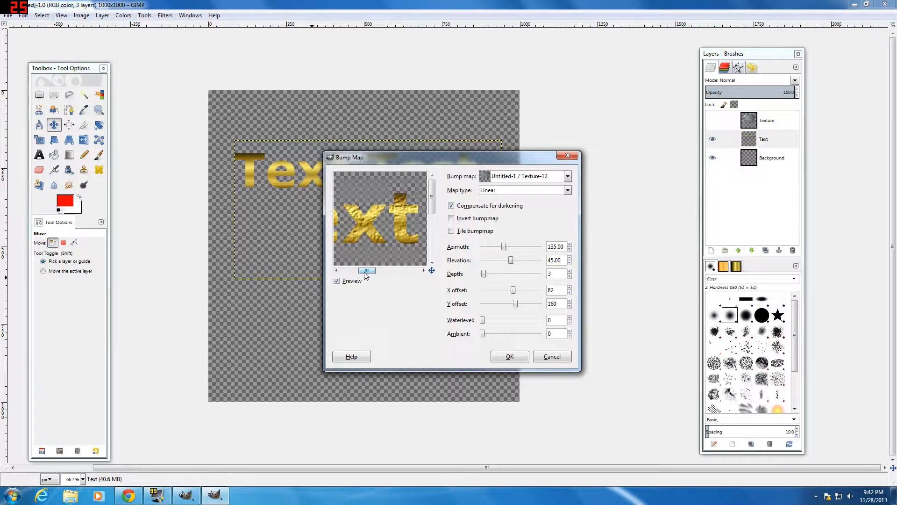
{"action": "left_click", "coordinate": [515, 360]}
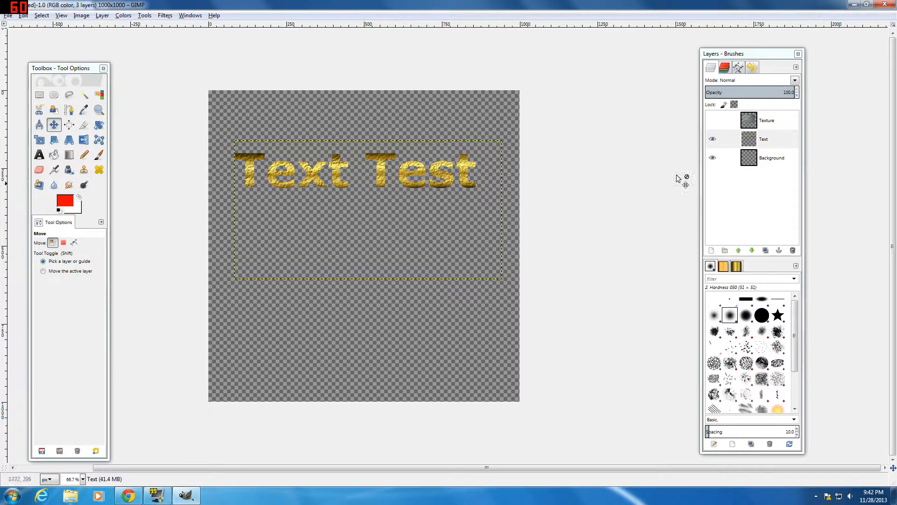
Delete the stone Texture layer, keeping the Text and Background layers.
{"action": "left_click", "coordinate": [766, 121]}
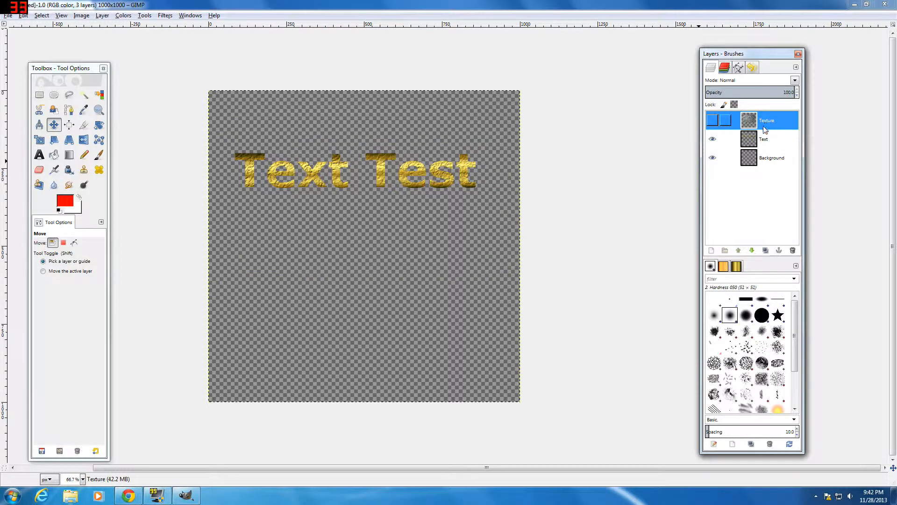
{"action": "left_click", "coordinate": [712, 120]}
{"action": "left_click", "coordinate": [713, 125]}
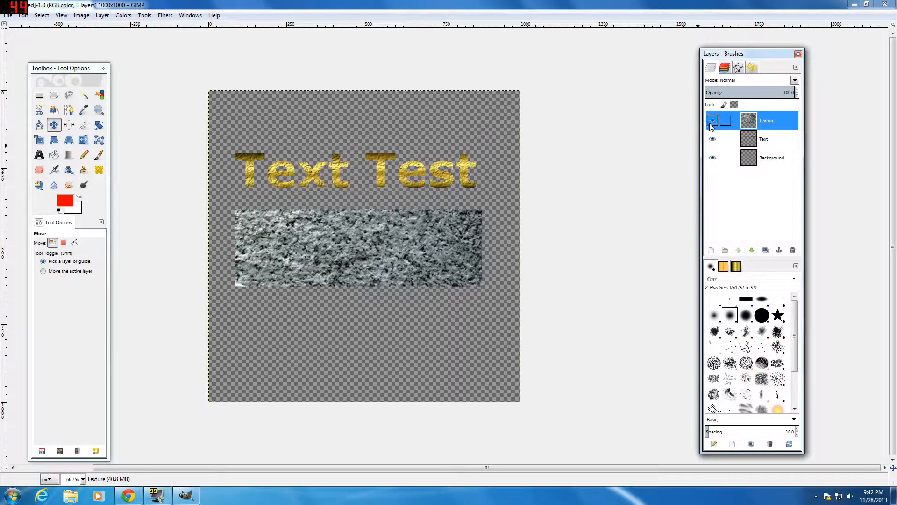
{"action": "right_click", "coordinate": [772, 121]}
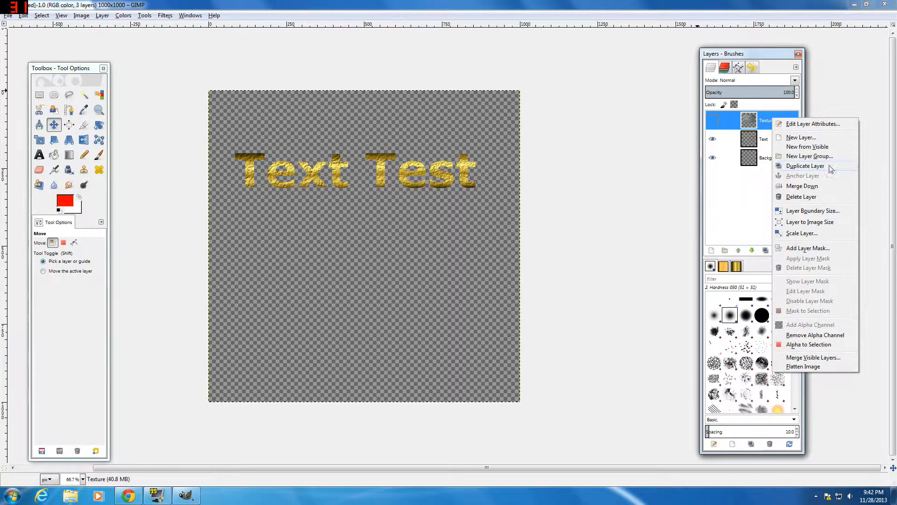
{"action": "left_click", "coordinate": [807, 200]}
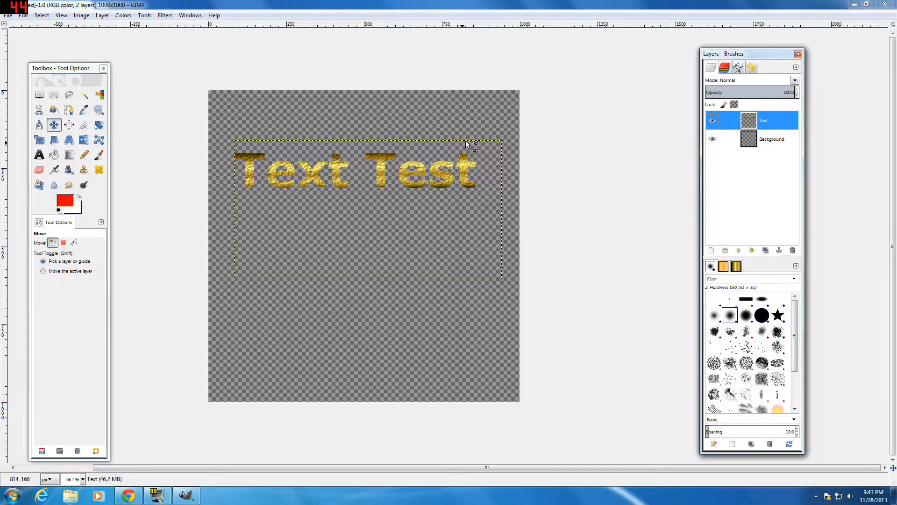
Expand the Text layer's boundary to the full image size.
{"action": "double_click", "coordinate": [770, 123]}
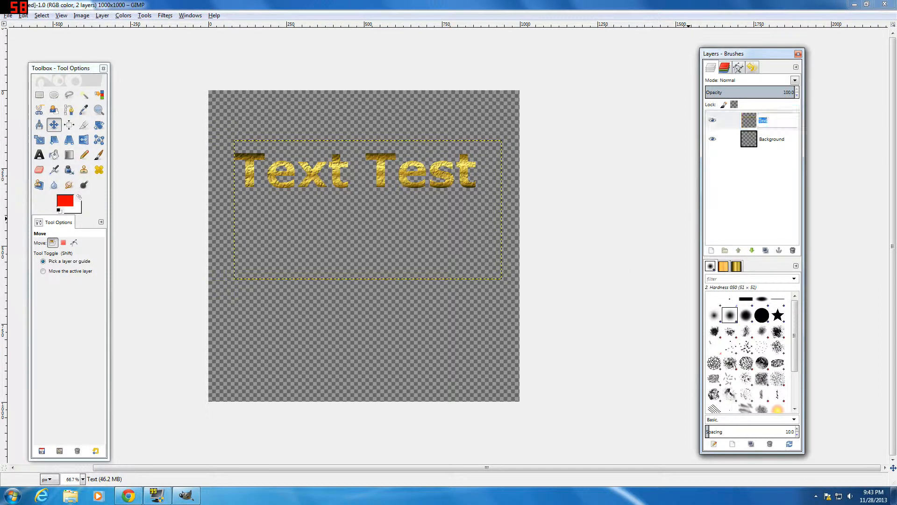
{"action": "key", "text": "Return"}
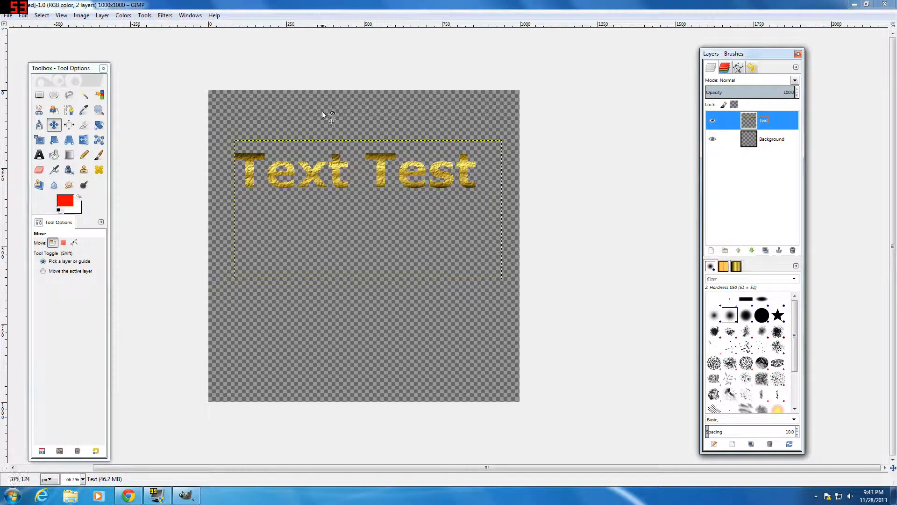
{"action": "left_click", "coordinate": [102, 15]}
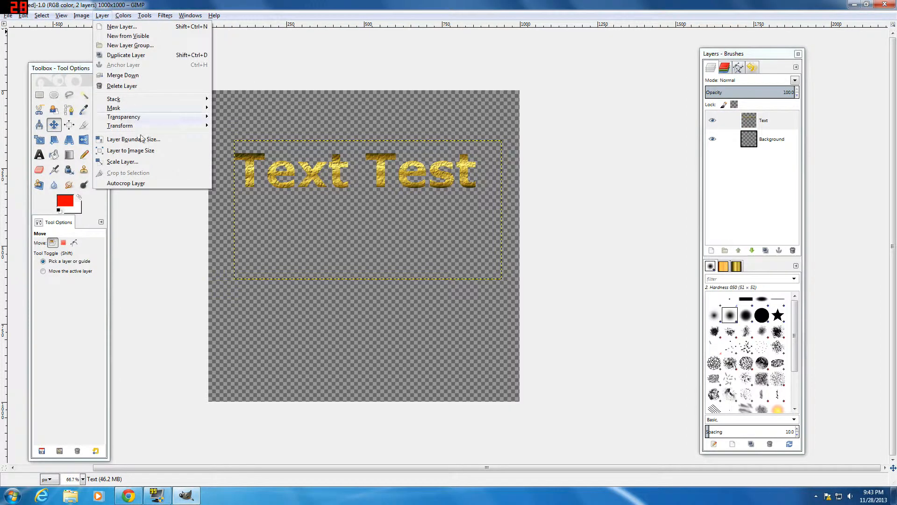
{"action": "left_click", "coordinate": [138, 150]}
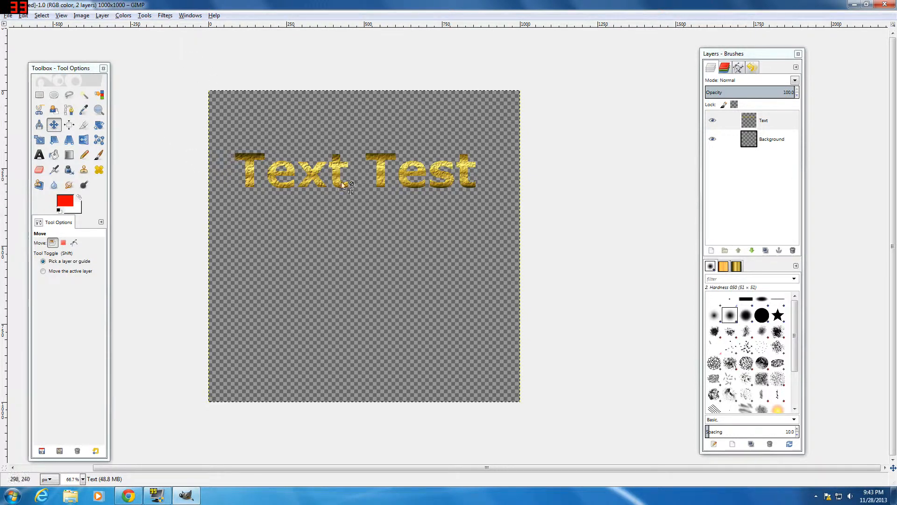
Add a bevel with thickness 10 directly to the Text layer instead of a copy, and inspect the lettering up close.
{"action": "left_click", "coordinate": [165, 15]}
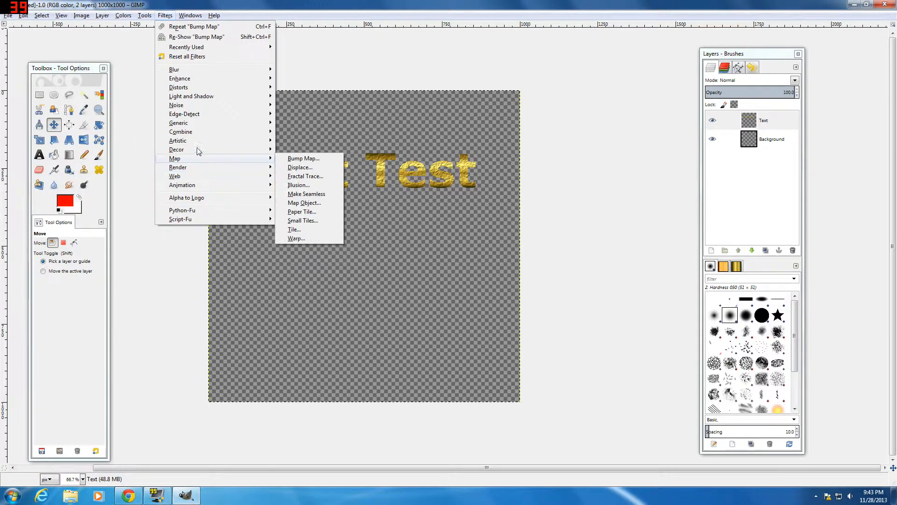
{"action": "mouse_move", "coordinate": [188, 143]}
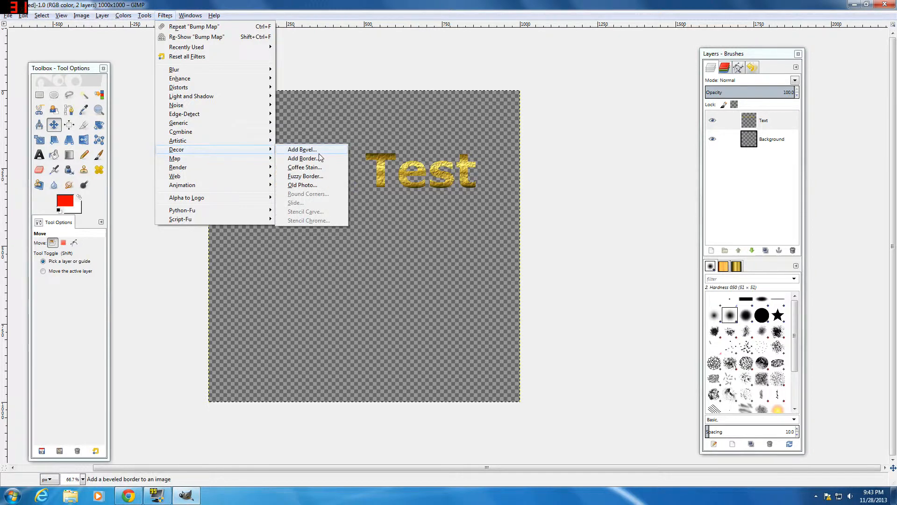
{"action": "left_click", "coordinate": [312, 152]}
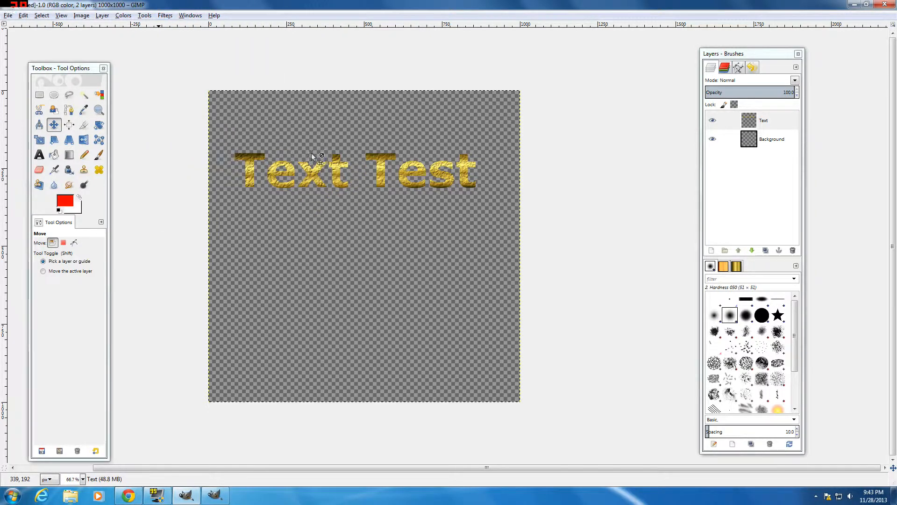
{"action": "left_click", "coordinate": [217, 496]}
{"action": "left_click_drag", "start_coordinate": [431, 233], "coordinate": [442, 233]}
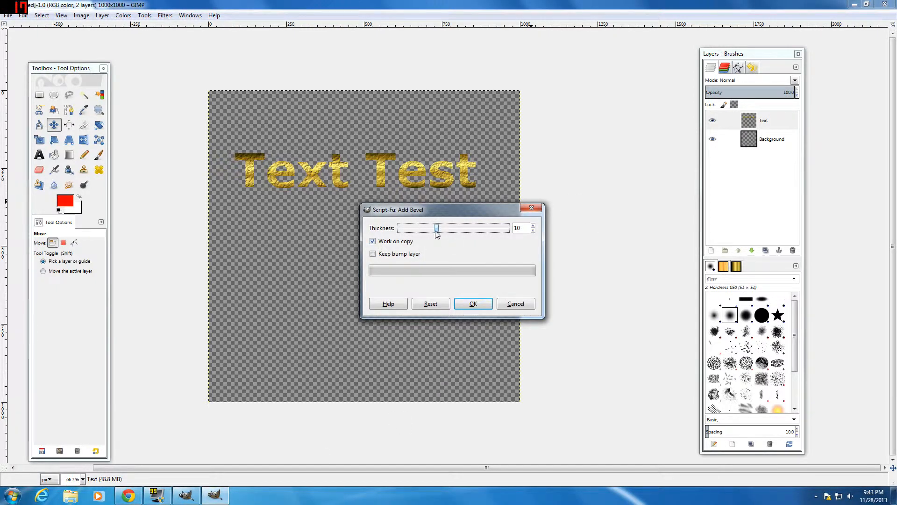
{"action": "left_click", "coordinate": [373, 241]}
{"action": "left_click", "coordinate": [469, 304]}
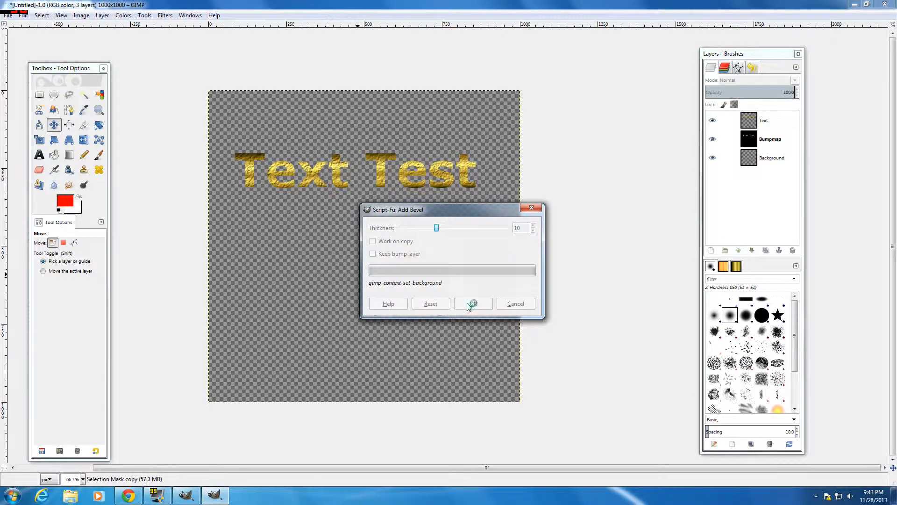
{"action": "scroll", "coordinate": [374, 142], "scroll_direction": "up", "scroll_amount": 2}
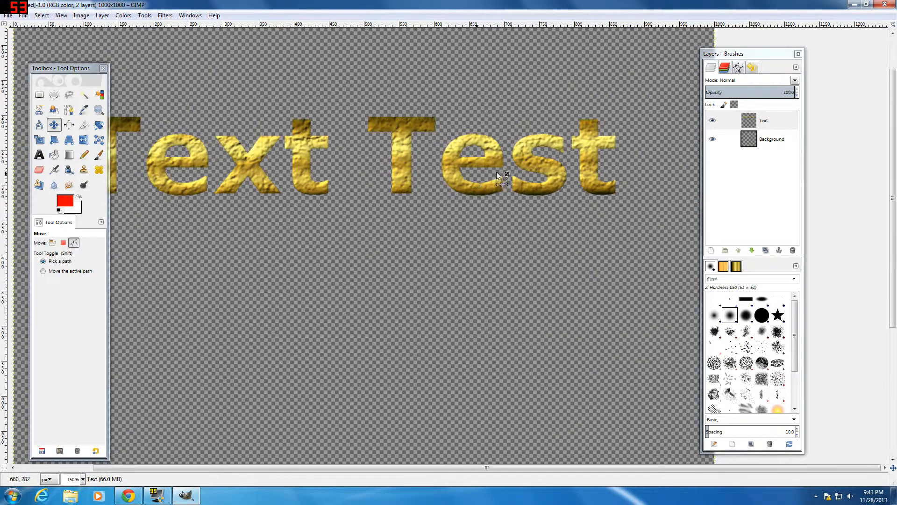
{"action": "scroll", "coordinate": [489, 176], "scroll_direction": "up", "scroll_amount": 3}
{"action": "scroll", "coordinate": [467, 200], "scroll_direction": "down", "scroll_amount": 6}
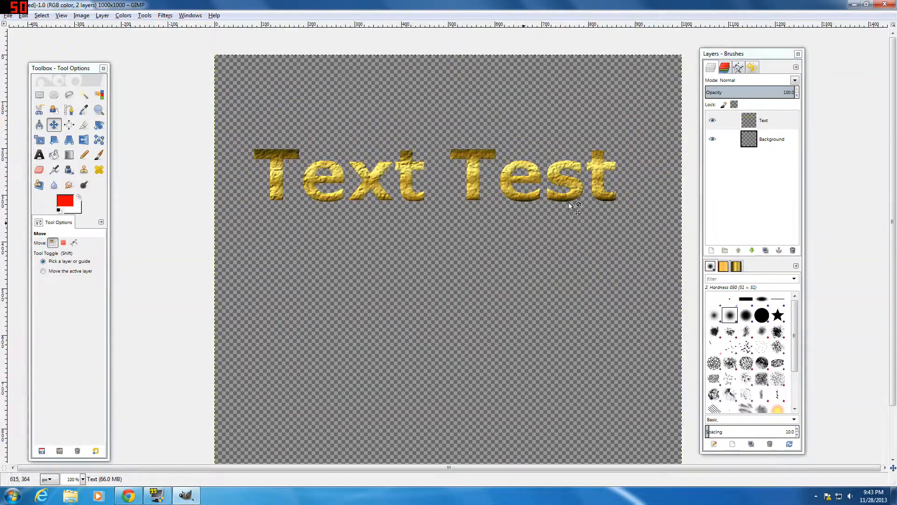
{"action": "scroll", "coordinate": [339, 228], "scroll_direction": "down", "scroll_amount": 1}
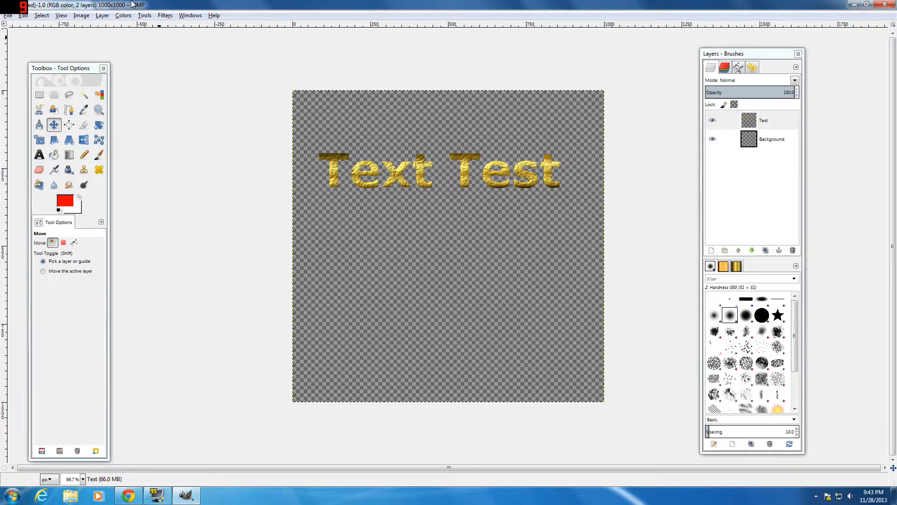
Try the Coffee Stain filter on the image, and undo it.
{"action": "left_click", "coordinate": [165, 13]}
{"action": "mouse_move", "coordinate": [172, 79]}
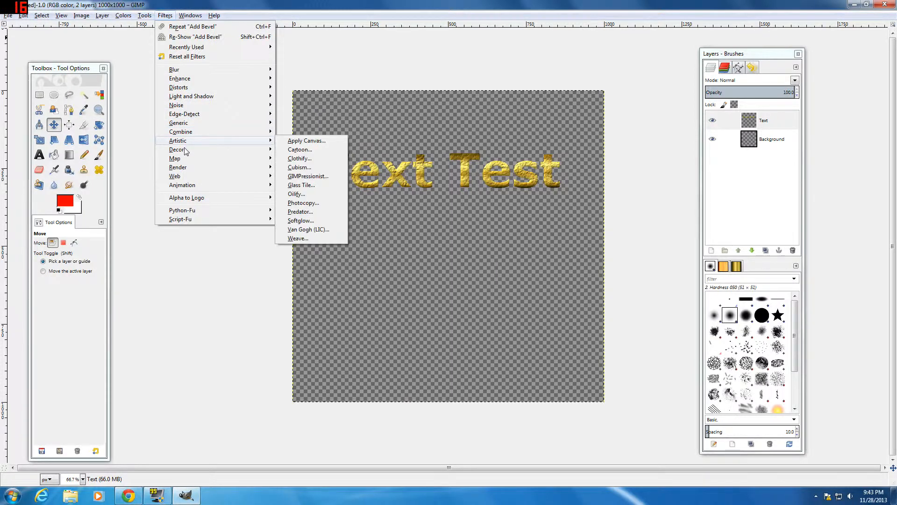
{"action": "mouse_move", "coordinate": [189, 154]}
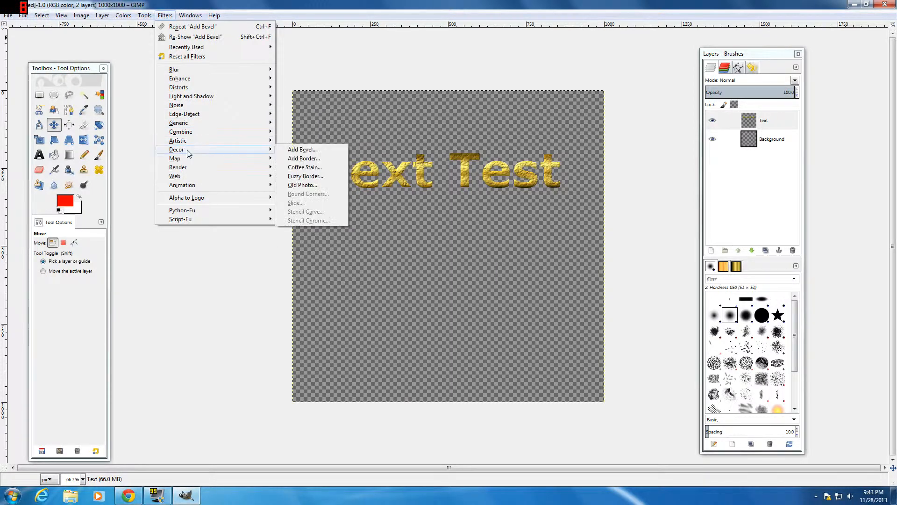
{"action": "left_click", "coordinate": [305, 166]}
{"action": "left_click", "coordinate": [477, 298]}
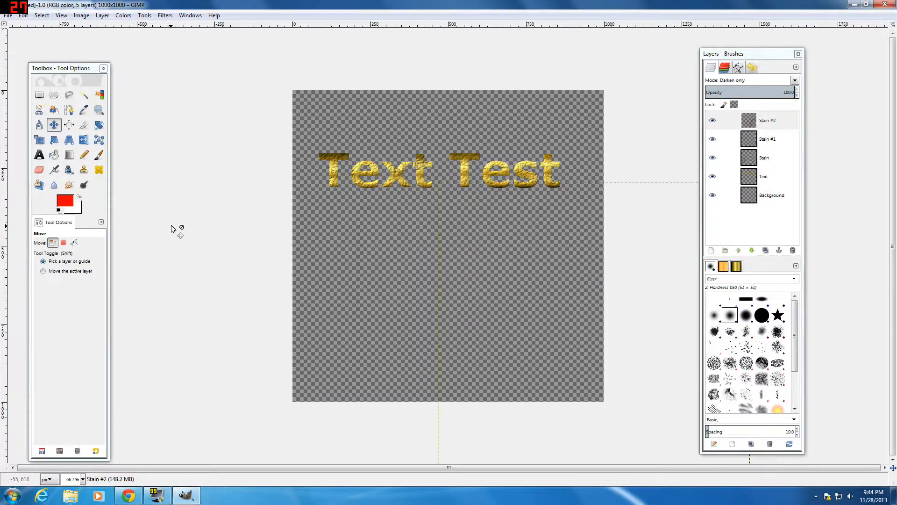
{"action": "key", "text": "minus"}
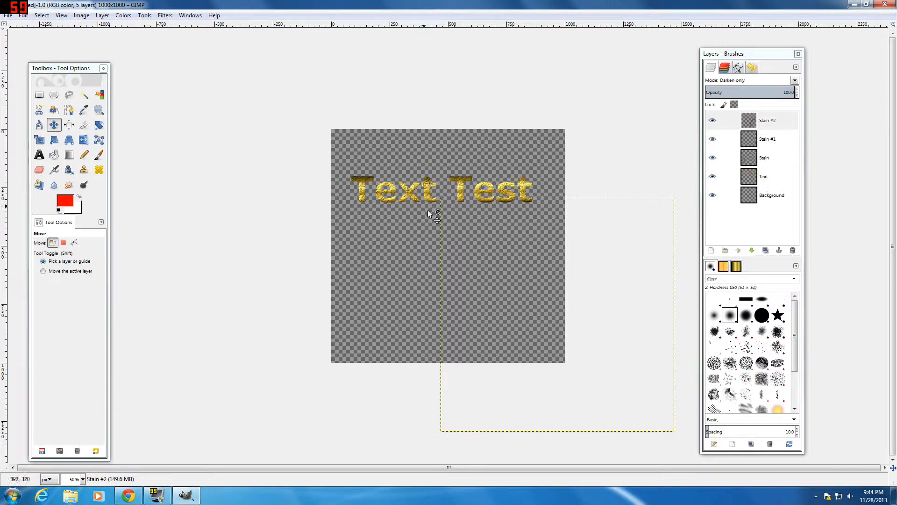
{"action": "key", "text": "ctrl+z"}
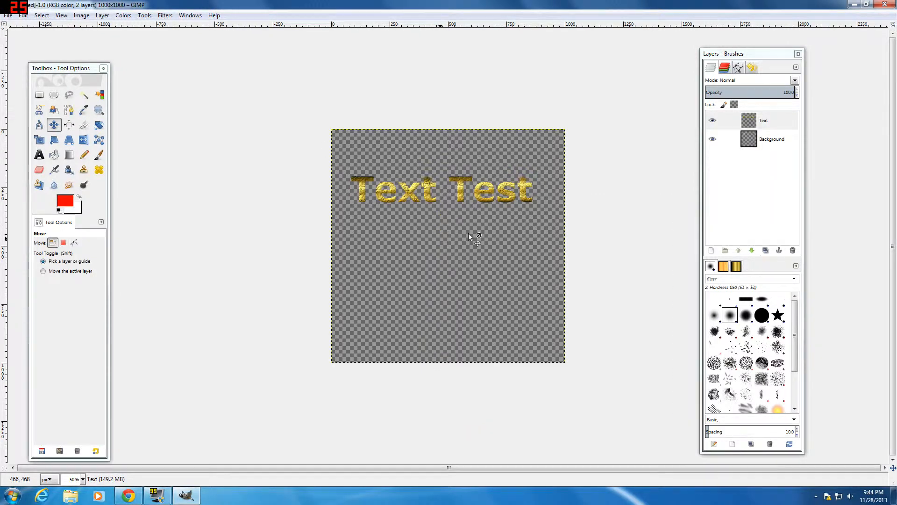
Add a black drop shadow to the text with X and Y offsets of 4 and slightly raised blur radius and opacity.
{"action": "key", "text": "1"}
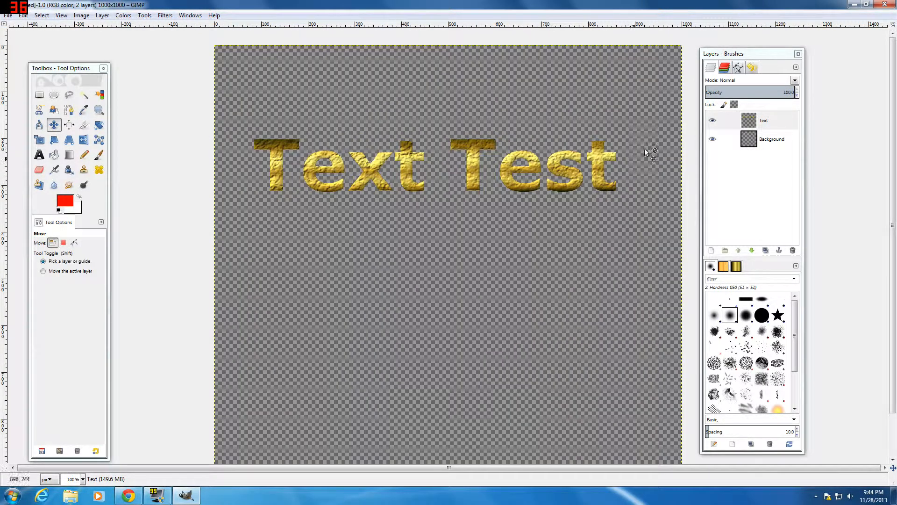
{"action": "left_click", "coordinate": [165, 15]}
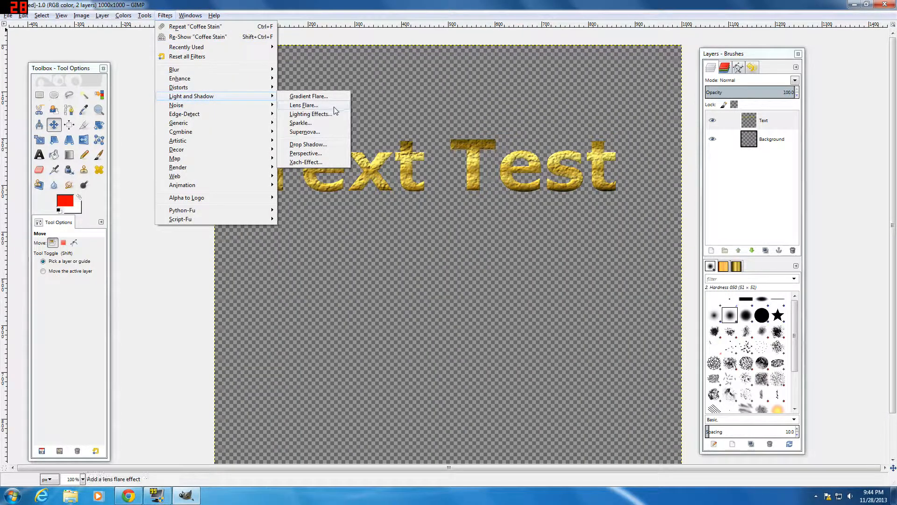
{"action": "mouse_move", "coordinate": [215, 96]}
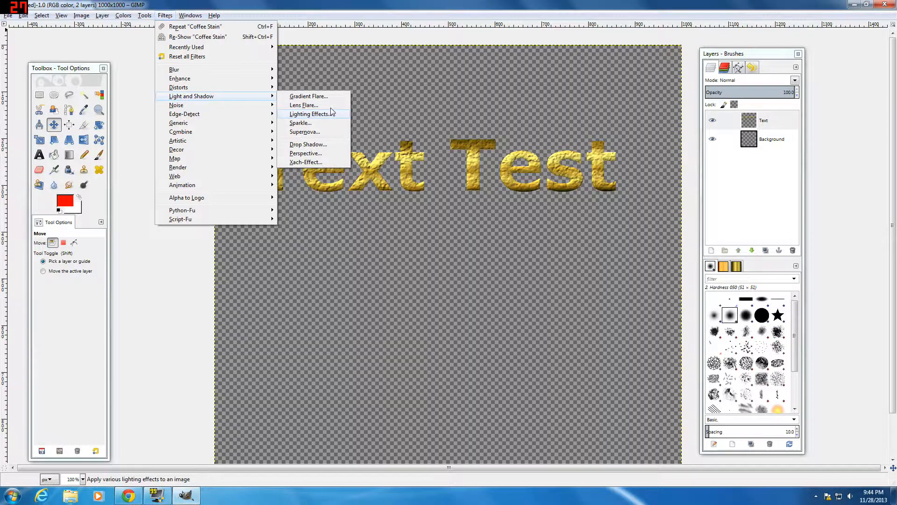
{"action": "left_click", "coordinate": [295, 145]}
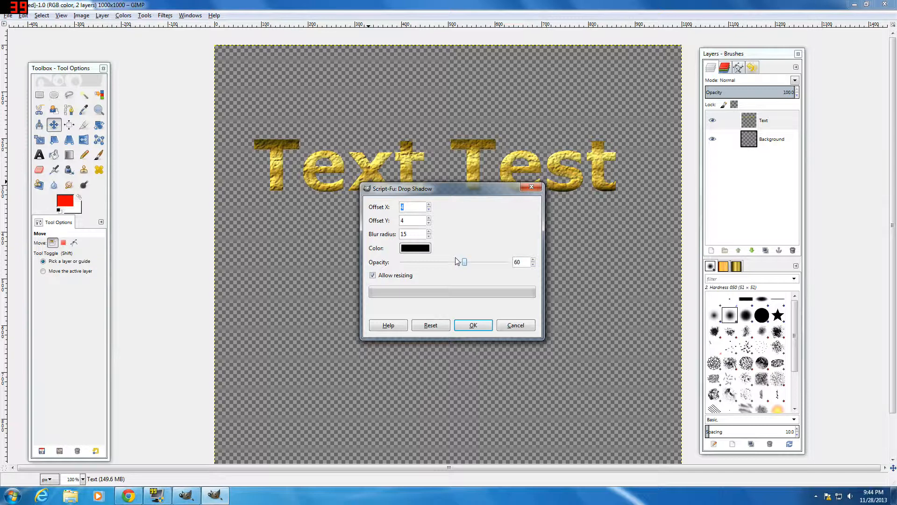
{"action": "left_click", "coordinate": [429, 232]}
{"action": "left_click", "coordinate": [465, 264]}
{"action": "left_click_drag", "start_coordinate": [476, 263], "coordinate": [471, 269]}
{"action": "left_click", "coordinate": [471, 326]}
{"action": "key", "text": "ctrl"}
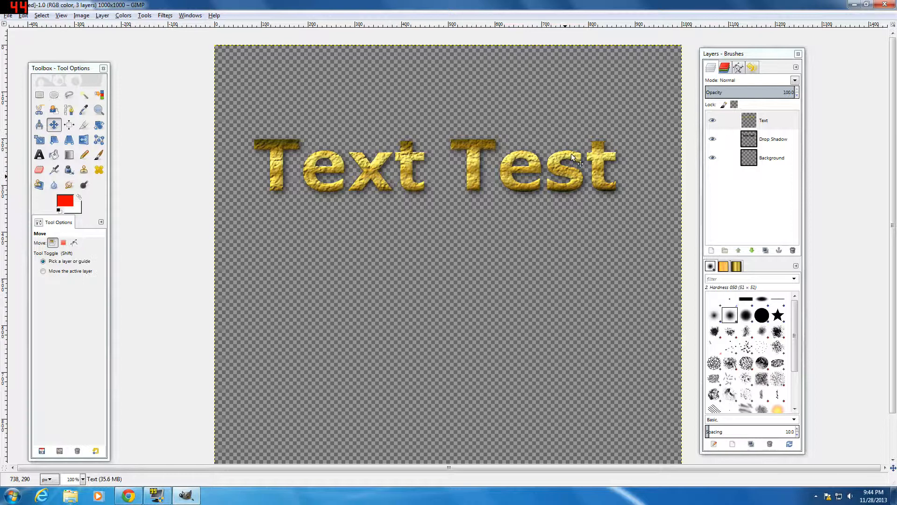
{"action": "key", "text": "minus"}
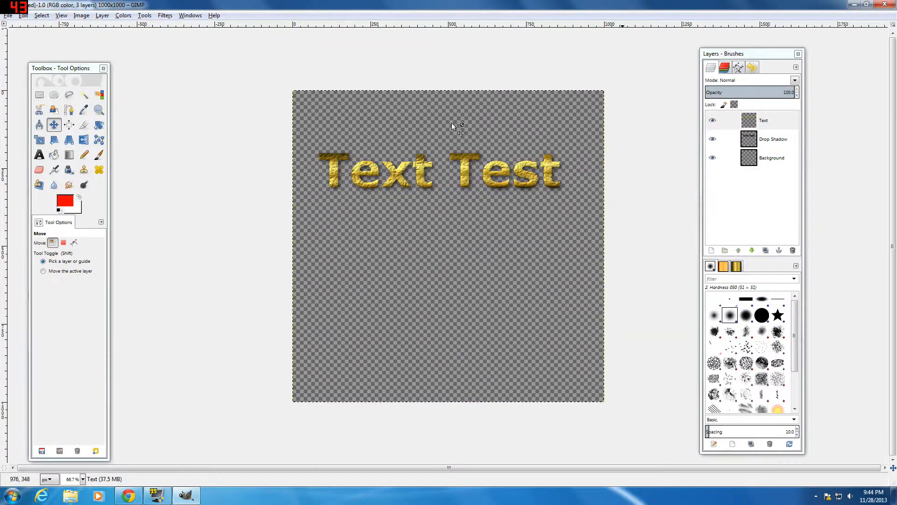
Outline a crop area of about 809 × 155 px closely around the "Text Test" lettering.
{"action": "left_click", "coordinate": [83, 15]}
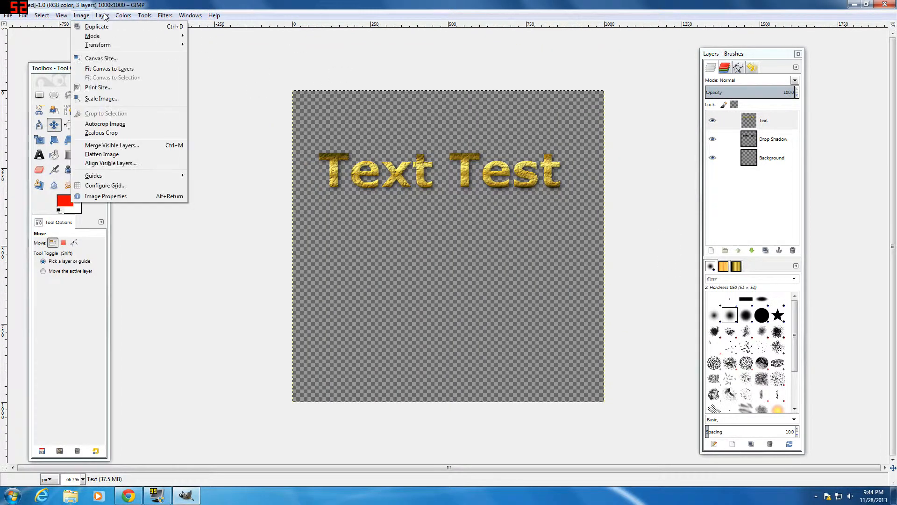
{"action": "left_click", "coordinate": [242, 60]}
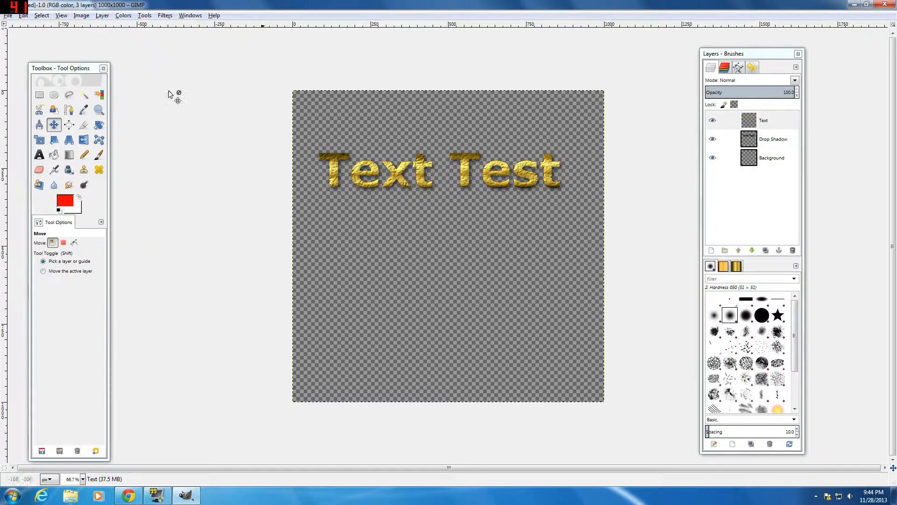
{"action": "left_click", "coordinate": [84, 124]}
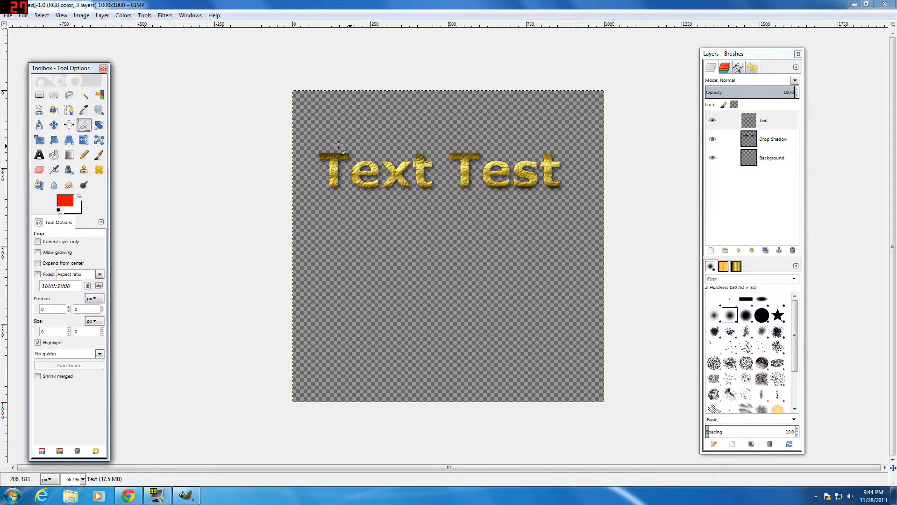
{"action": "left_click_drag", "start_coordinate": [313, 146], "coordinate": [537, 196]}
{"action": "mouse_move", "coordinate": [319, 192]}
{"action": "left_mouse_down"}
{"action": "mouse_move", "coordinate": [318, 184]}
{"action": "mouse_move", "coordinate": [326, 186]}
{"action": "left_mouse_up"}
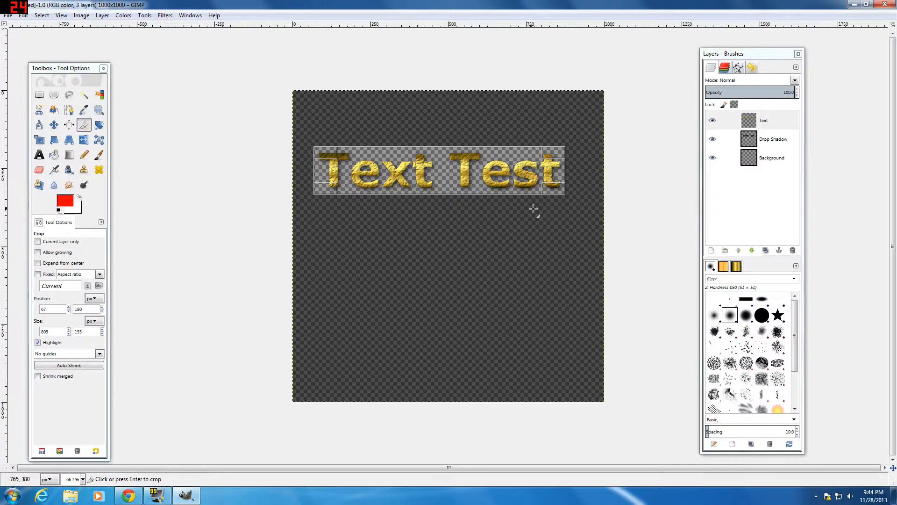
Enlarge the crop area on all sides to about 837 × 173 px and crop the image to it.
{"action": "scroll", "coordinate": [418, 169], "scroll_direction": "up", "scroll_amount": 3}
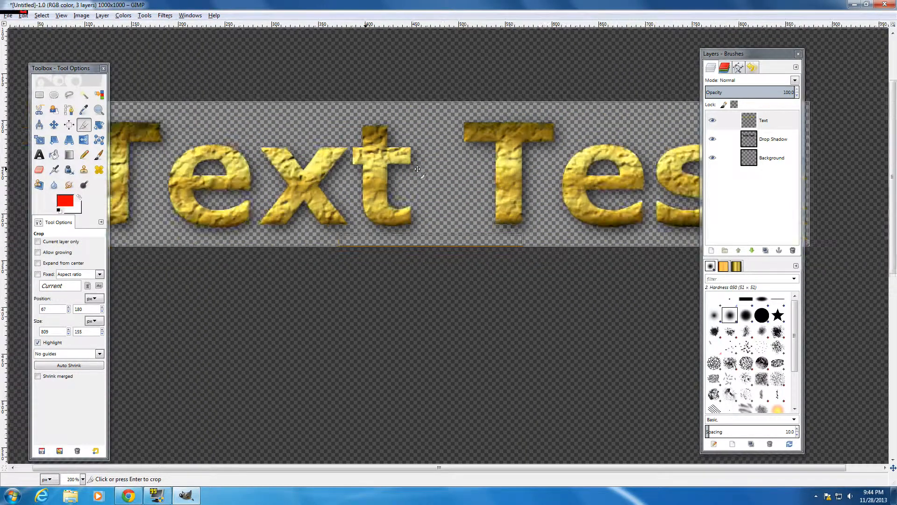
{"action": "scroll", "coordinate": [417, 170], "scroll_direction": "down", "scroll_amount": 2}
{"action": "left_click_drag", "start_coordinate": [253, 147], "coordinate": [256, 145]}
{"action": "left_click_drag", "start_coordinate": [606, 146], "coordinate": [616, 149]}
{"action": "left_click_drag", "start_coordinate": [251, 199], "coordinate": [251, 206]}
{"action": "left_click_drag", "start_coordinate": [251, 150], "coordinate": [251, 146]}
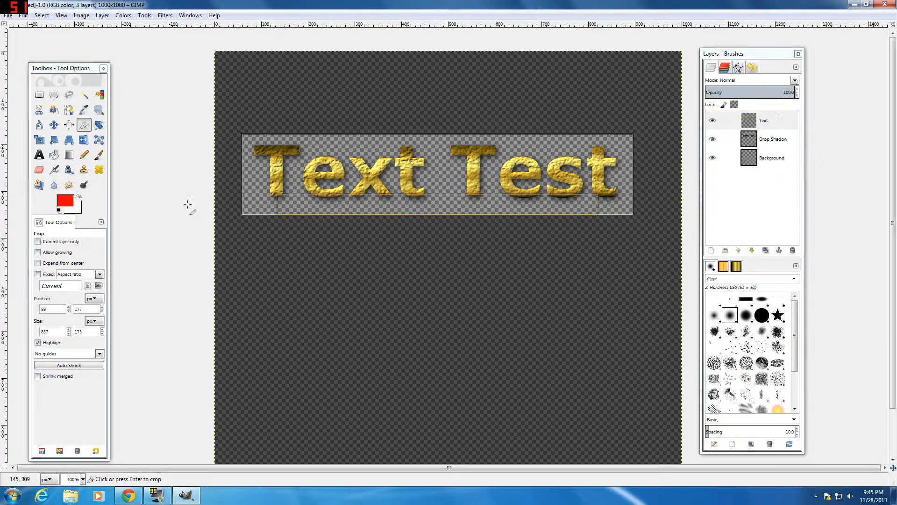
{"action": "key", "text": "Return"}
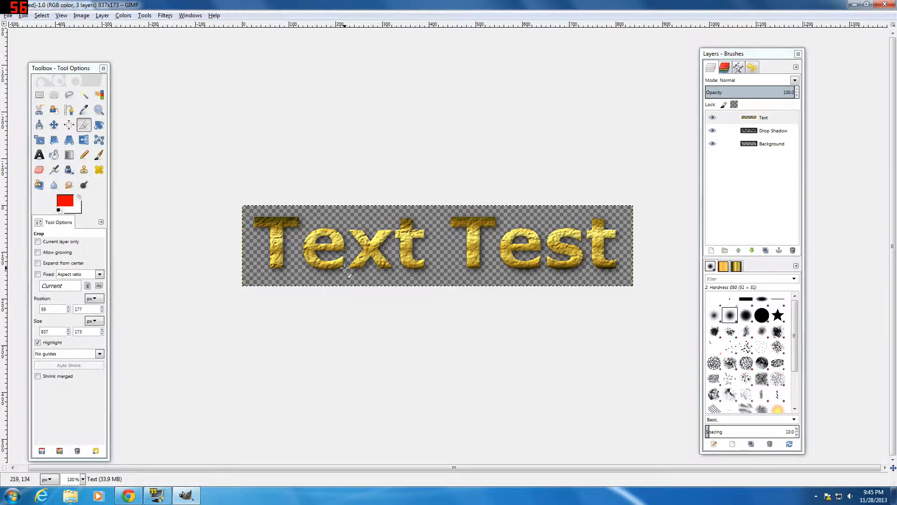
{"action": "scroll", "coordinate": [344, 267], "scroll_direction": "down", "scroll_amount": 2}
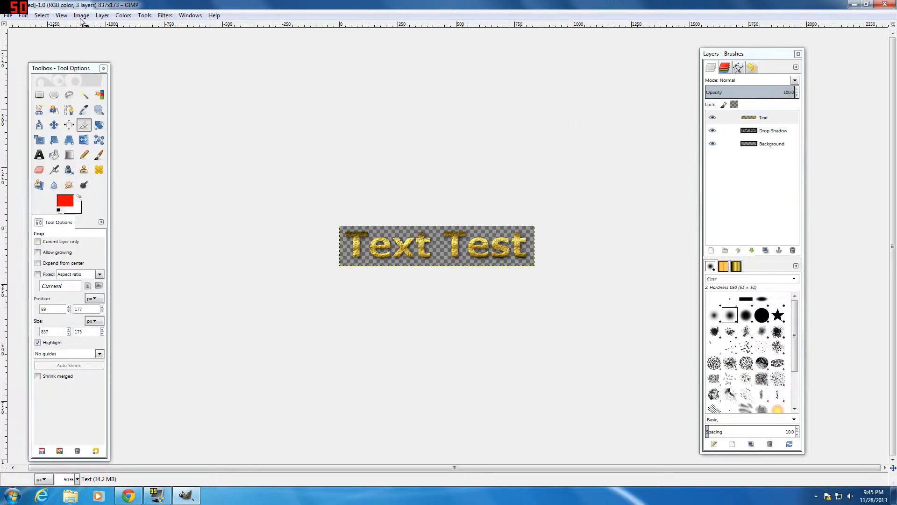
{"action": "left_click", "coordinate": [6, 17]}
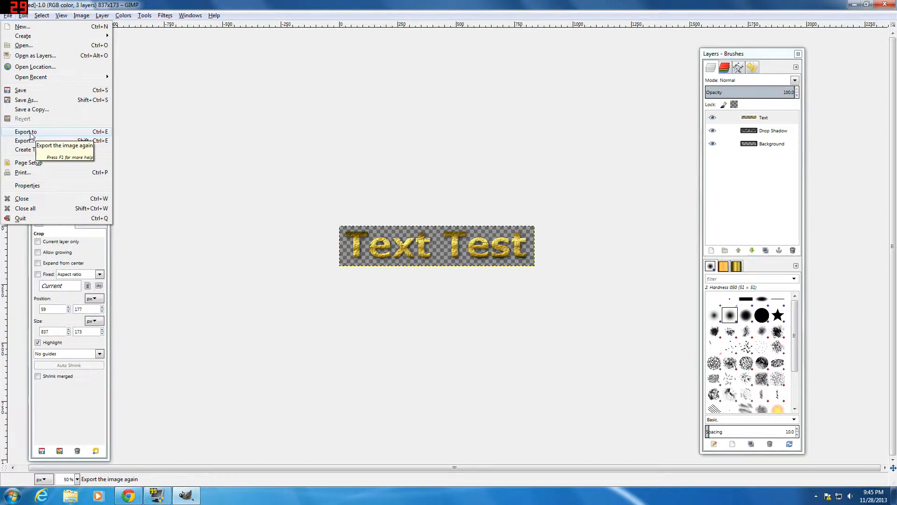
{"action": "left_click", "coordinate": [28, 134]}
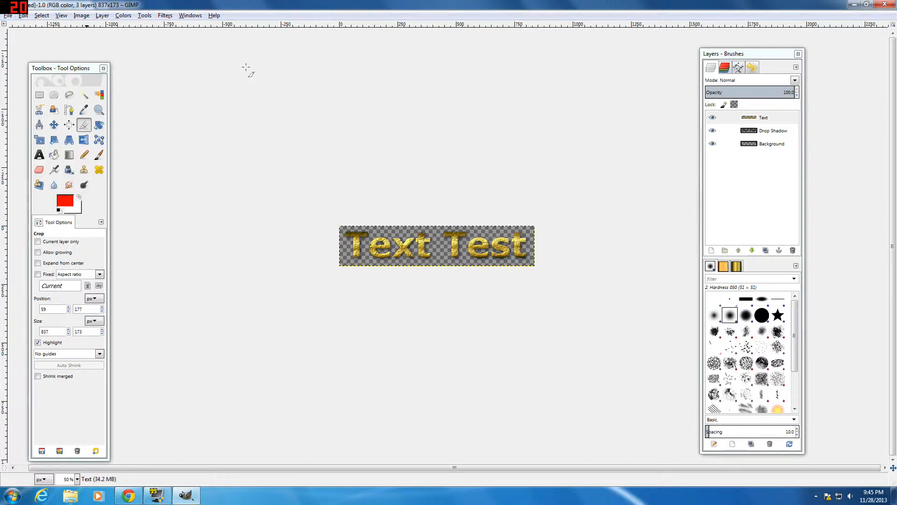